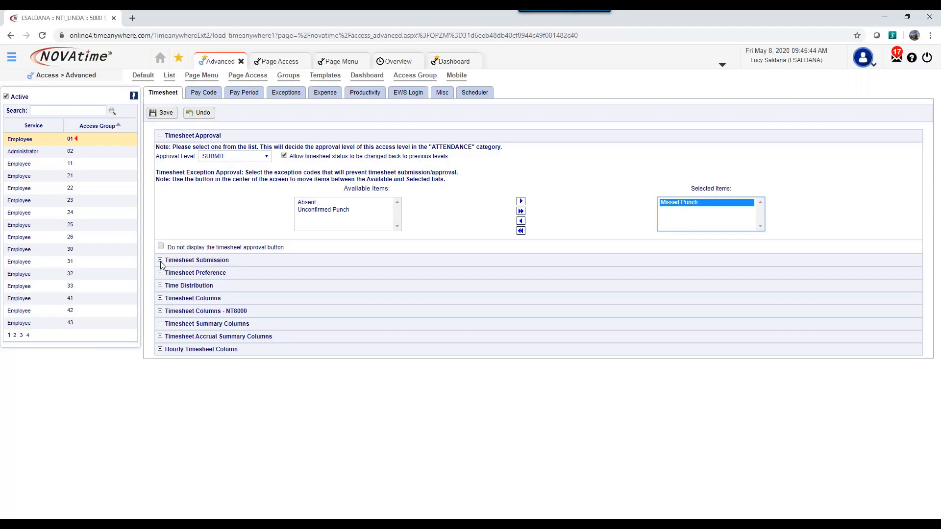
Step: Examine the employee timesheet submission message and submission options for access group 01
{"action": "left_click", "coordinate": [160, 260]}
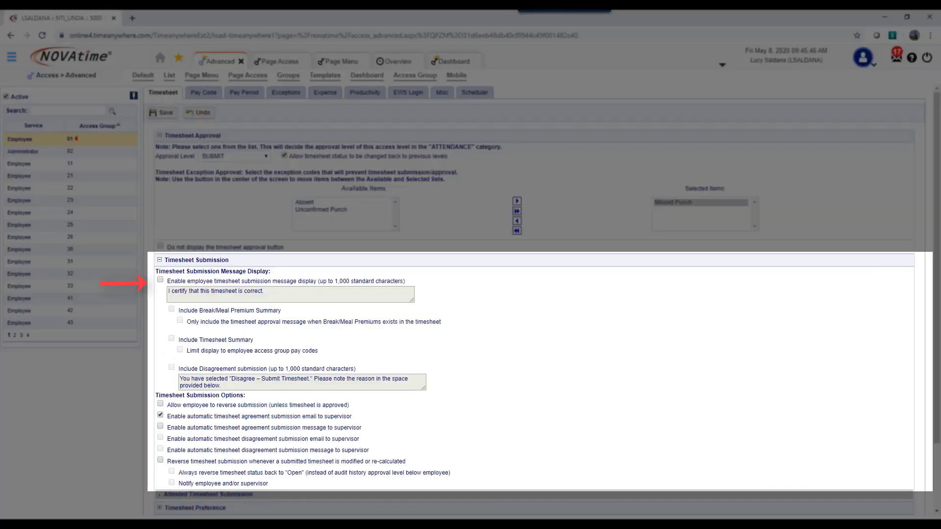
{"action": "left_click_drag", "start_coordinate": [262, 292], "coordinate": [169, 296]}
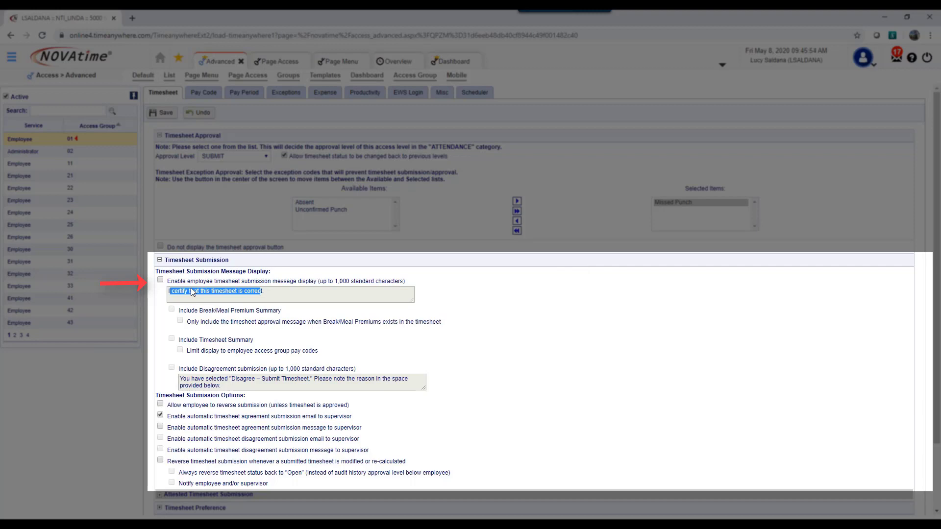
{"action": "left_click", "coordinate": [159, 261]}
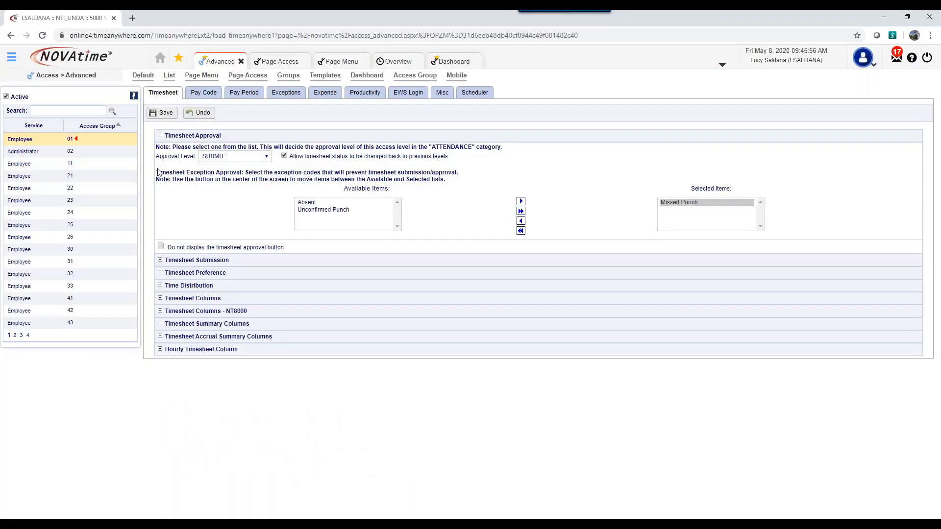
{"action": "left_click", "coordinate": [160, 135]}
Step: Review the Timesheet Preference options for access group 01, including the required note when editing or adding records
{"action": "left_click", "coordinate": [160, 162]}
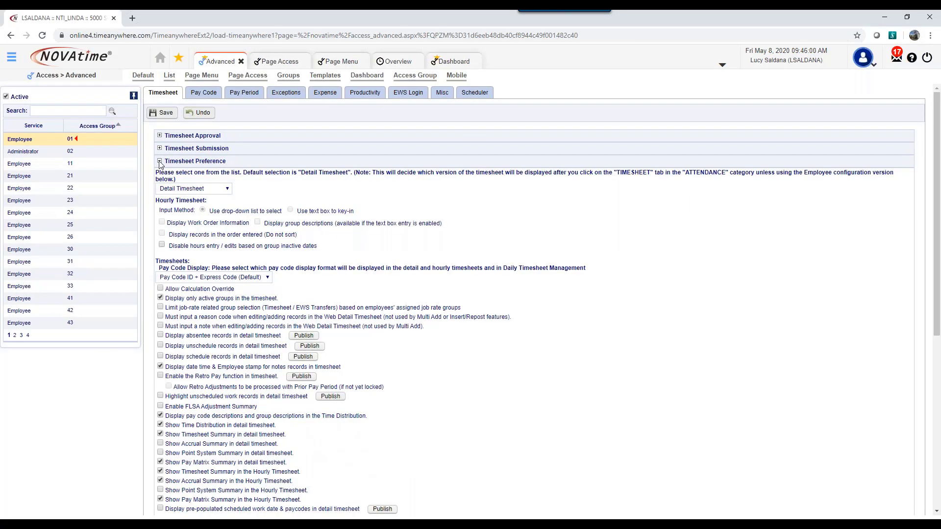
{"action": "scroll", "coordinate": [178, 365], "scroll_direction": "down", "scroll_amount": 2}
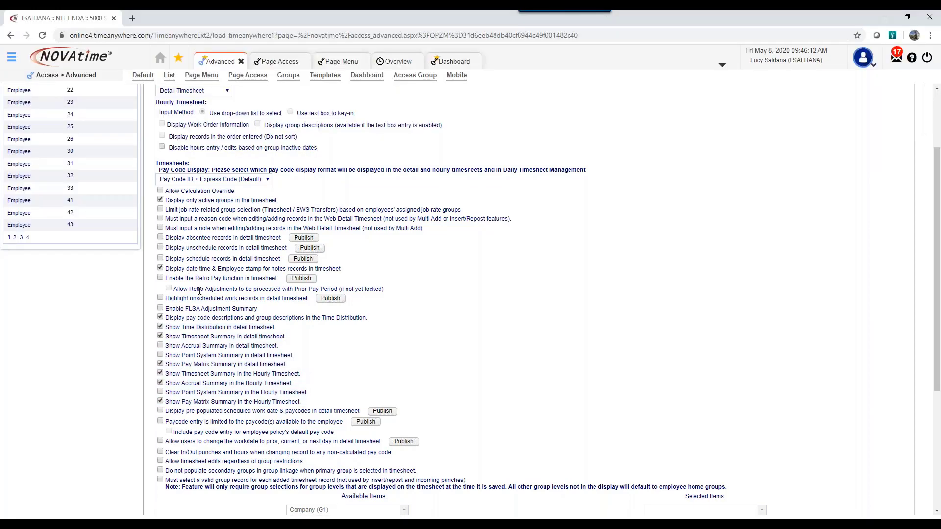
{"action": "scroll", "coordinate": [189, 408], "scroll_direction": "up", "scroll_amount": 1}
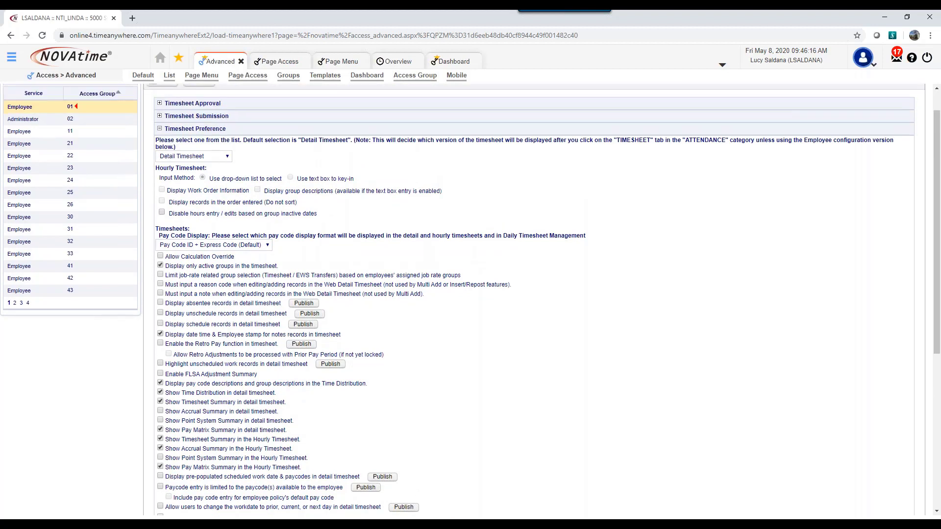
{"action": "left_click_drag", "start_coordinate": [223, 296], "coordinate": [181, 296]}
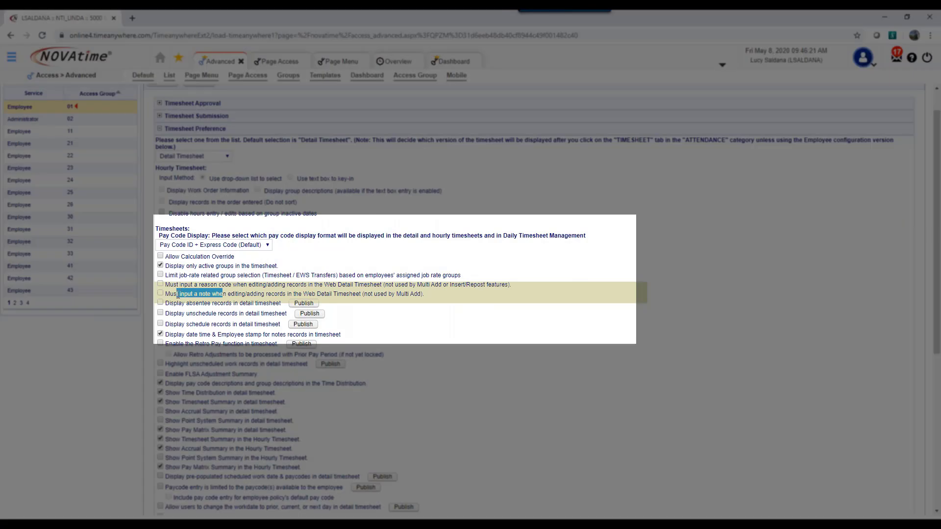
{"action": "left_click", "coordinate": [160, 129]}
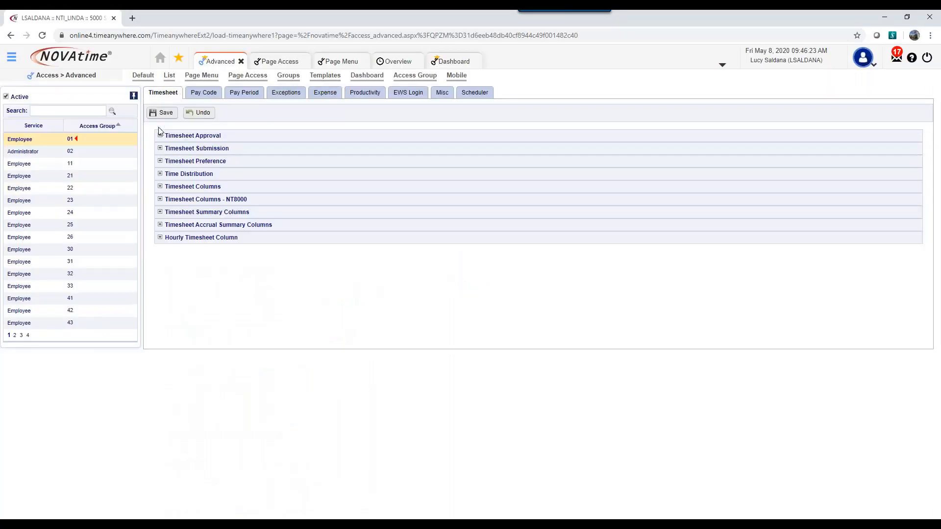
Step: Examine the Timesheet Columns selected for access group 01, including In Time, Out Time, Reg. Hrs and Weekly Hrs
{"action": "left_click", "coordinate": [160, 187]}
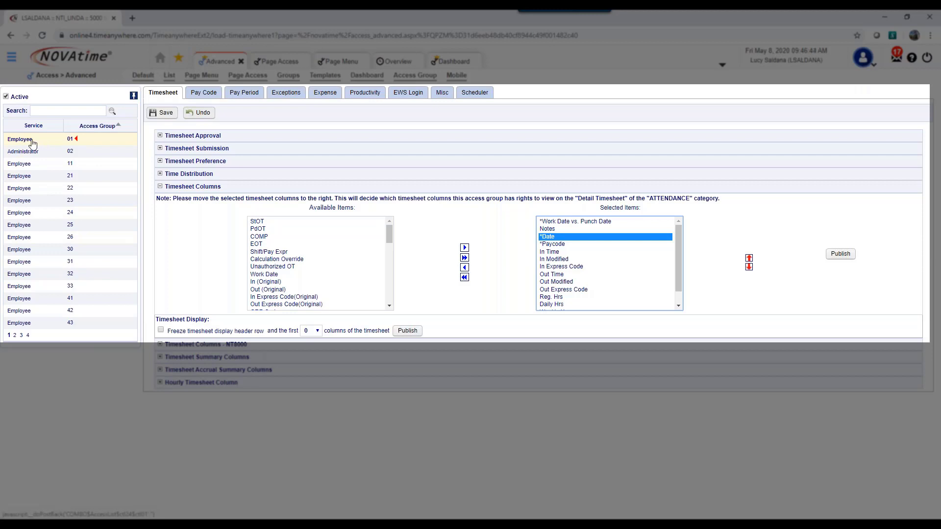
{"action": "left_click", "coordinate": [548, 253]}
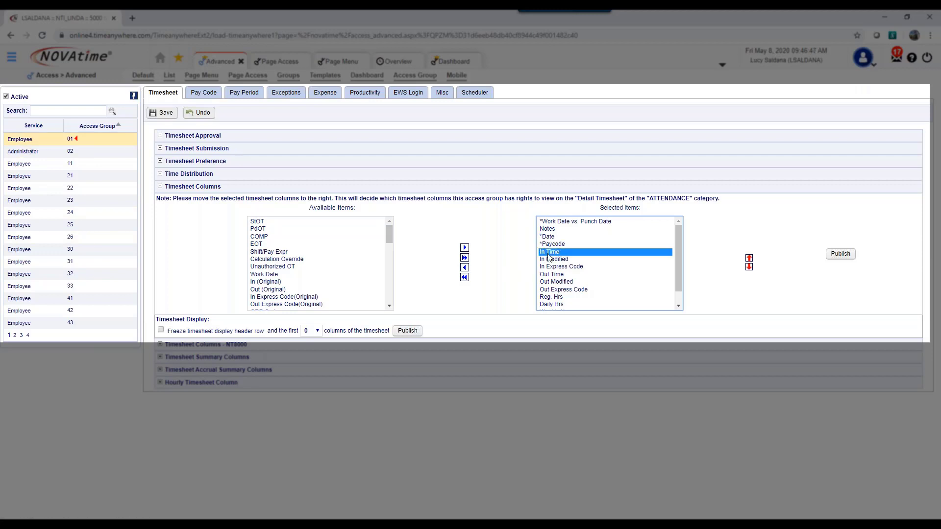
{"action": "left_click", "coordinate": [560, 277]}
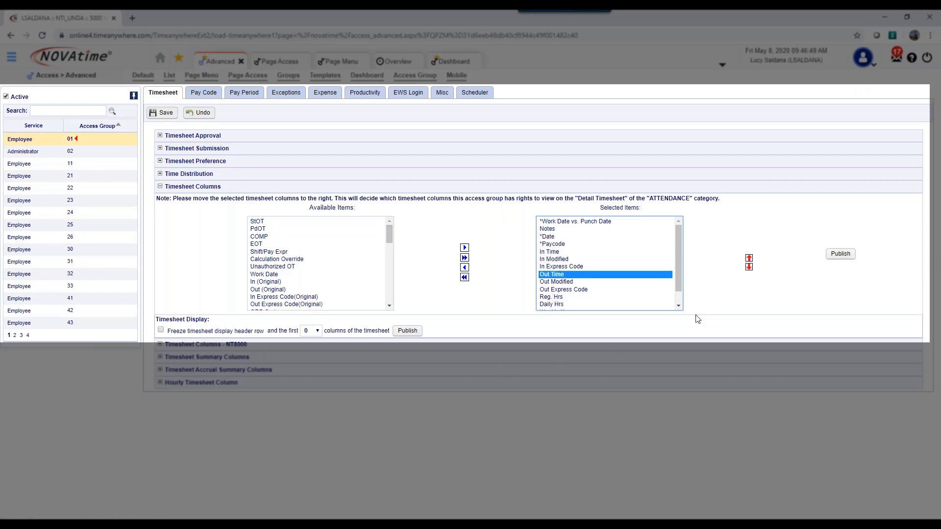
{"action": "left_click", "coordinate": [679, 307]}
{"action": "left_click", "coordinate": [679, 306]}
{"action": "left_click", "coordinate": [559, 282]}
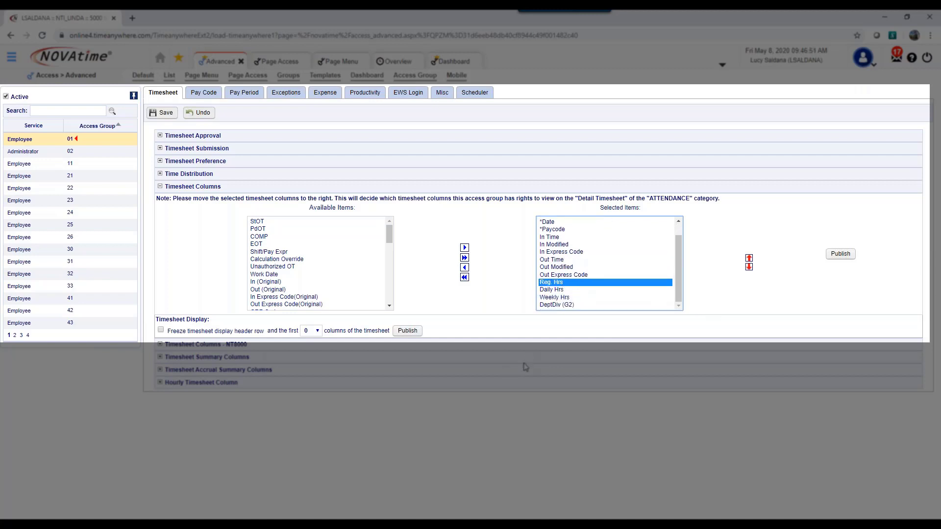
{"action": "left_click", "coordinate": [554, 297]}
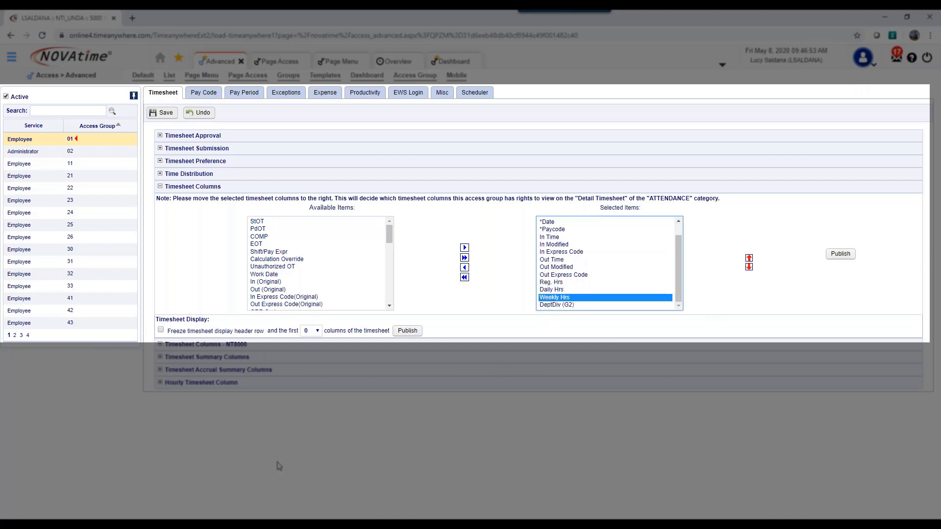
{"action": "left_click", "coordinate": [282, 244]}
Step: Remove DeptDiv (G2) from the selected timesheet columns, then save and publish the columns to the access group
{"action": "left_click", "coordinate": [563, 304]}
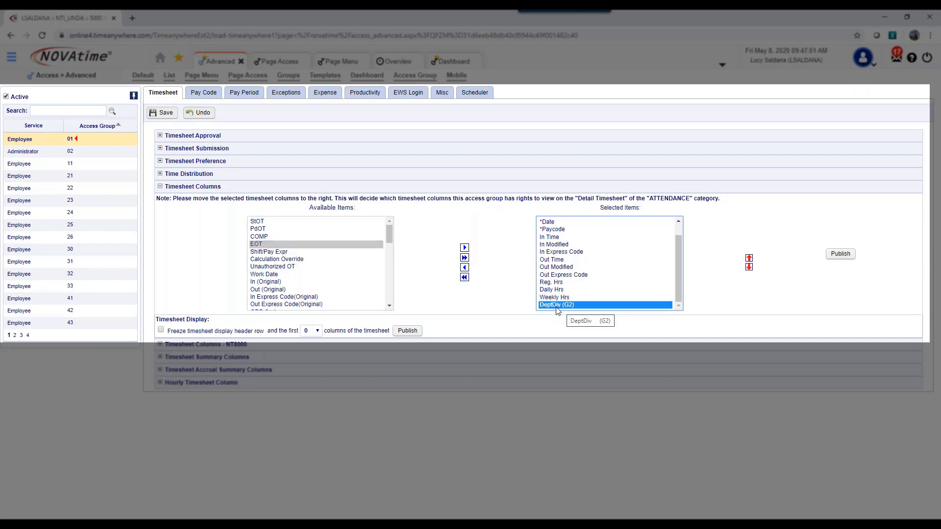
{"action": "left_click", "coordinate": [464, 267]}
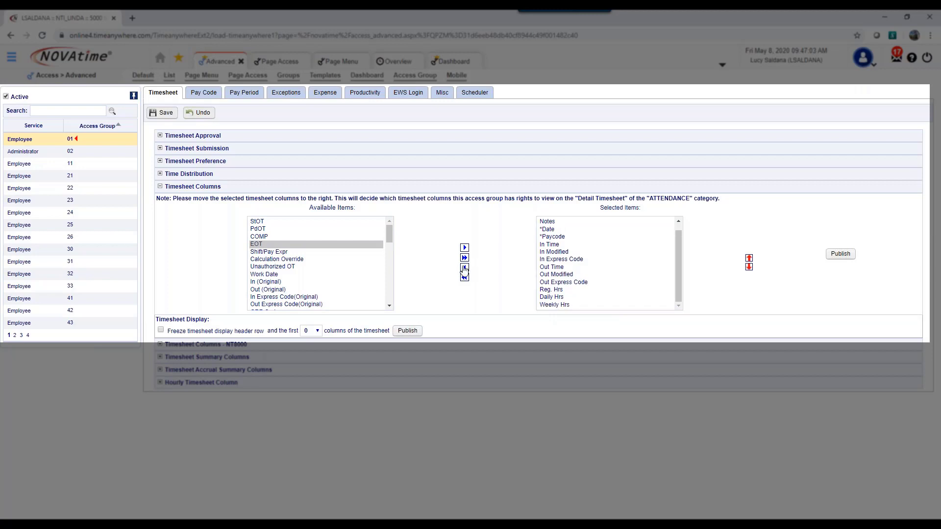
{"action": "left_click", "coordinate": [163, 113]}
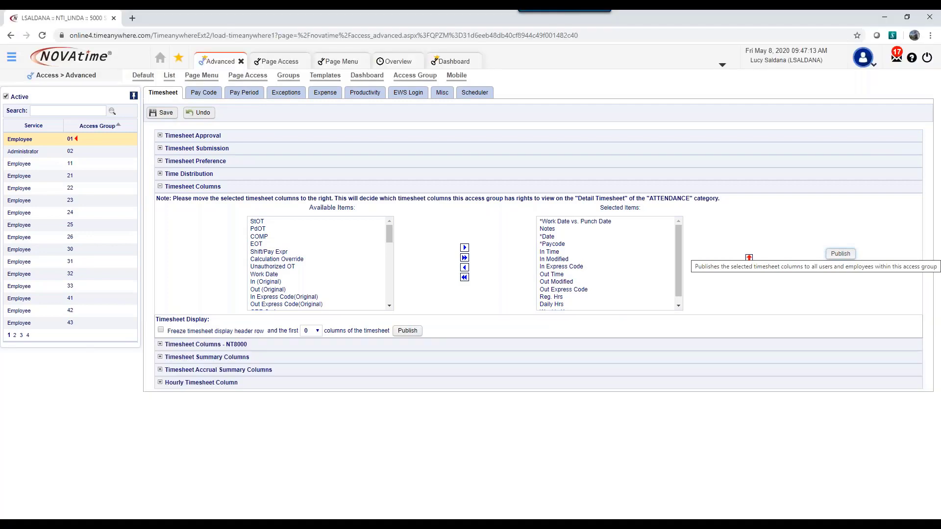
{"action": "left_click", "coordinate": [840, 253]}
{"action": "left_click", "coordinate": [526, 123]}
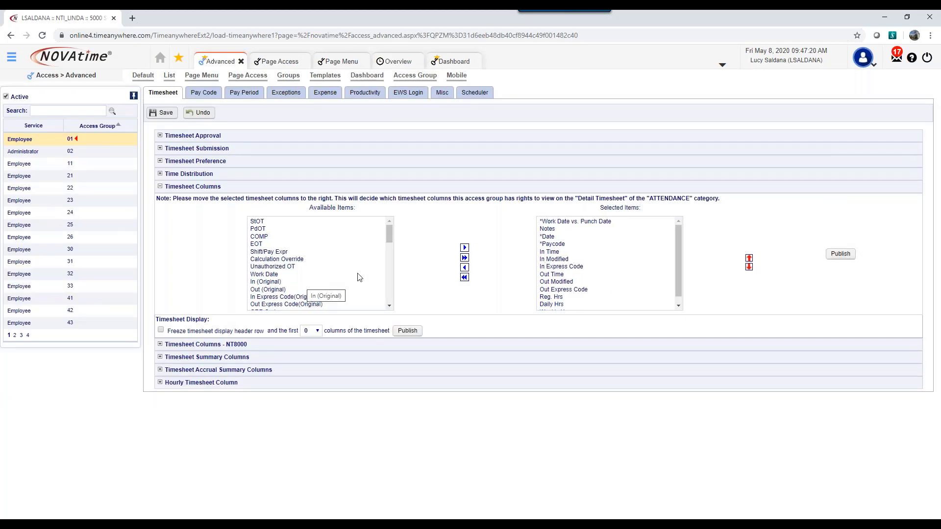
Step: Add Task (G6) and DeptDiv (G2) to the selected timesheet columns and save the access group
{"action": "left_click_drag", "start_coordinate": [390, 237], "coordinate": [387, 262]}
{"action": "left_click", "coordinate": [275, 243]}
{"action": "mouse_move", "coordinate": [387, 262]}
{"action": "left_mouse_down"}
{"action": "mouse_move", "coordinate": [388, 294]}
{"action": "mouse_move", "coordinate": [388, 272]}
{"action": "left_mouse_up"}
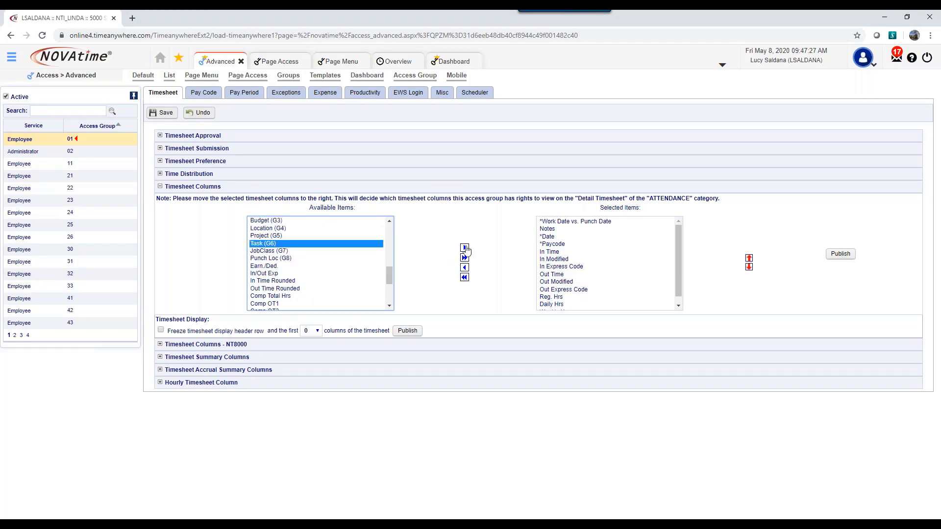
{"action": "left_click", "coordinate": [464, 248]}
{"action": "left_click", "coordinate": [268, 244]}
{"action": "left_click", "coordinate": [464, 248]}
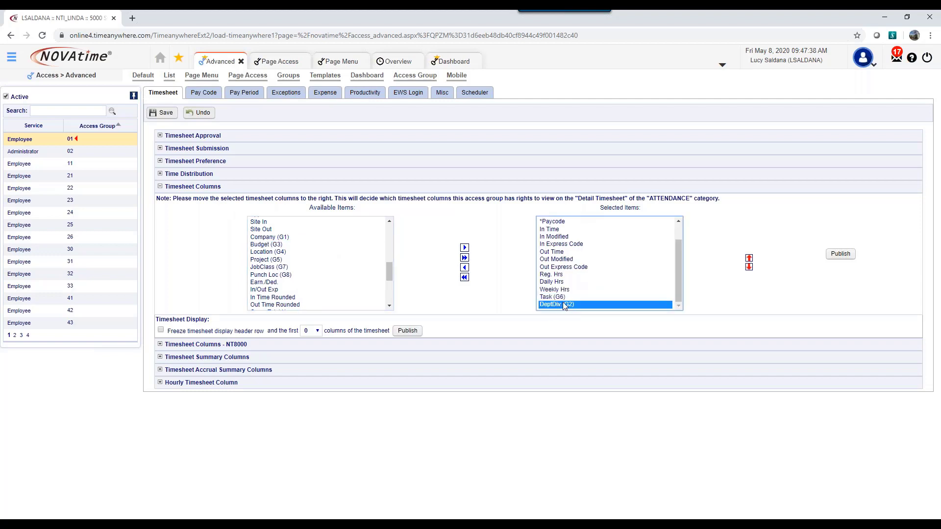
{"action": "left_click", "coordinate": [164, 113]}
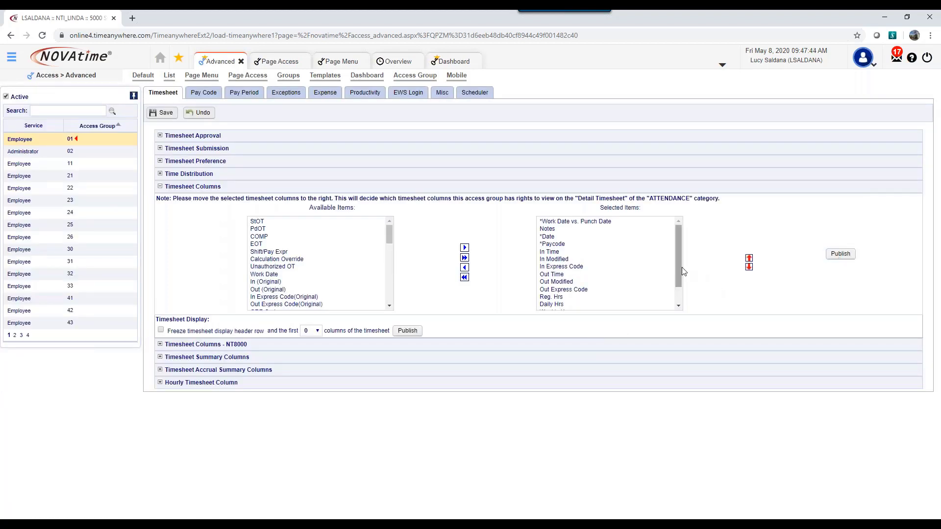
{"action": "scroll", "coordinate": [680, 267], "scroll_direction": "down", "scroll_amount": 1}
{"action": "left_click", "coordinate": [564, 300]}
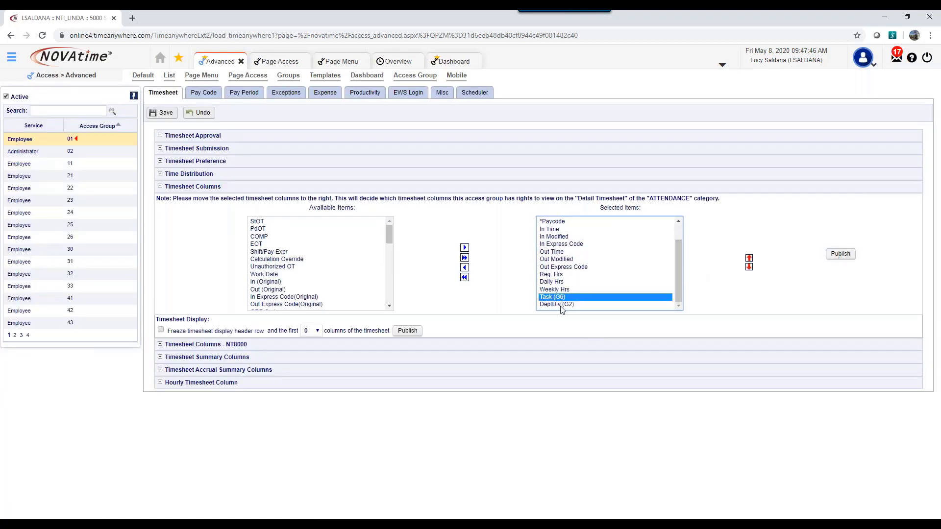
{"action": "left_click", "coordinate": [561, 305]}
{"action": "scroll", "coordinate": [678, 260], "scroll_direction": "up", "scroll_amount": 1}
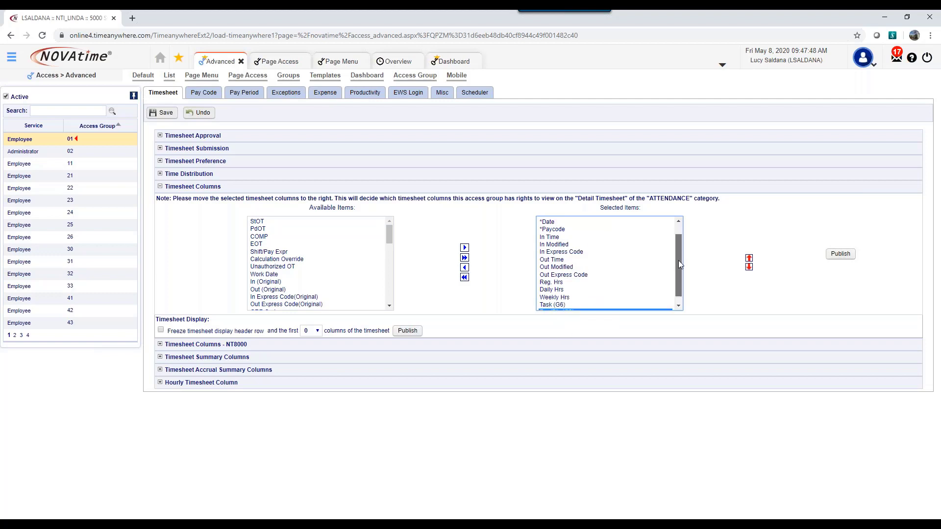
Step: Remove In Modified, In Express Code, Out Modified and Out Express Code from the selected timesheet columns
{"action": "left_click", "coordinate": [563, 252]}
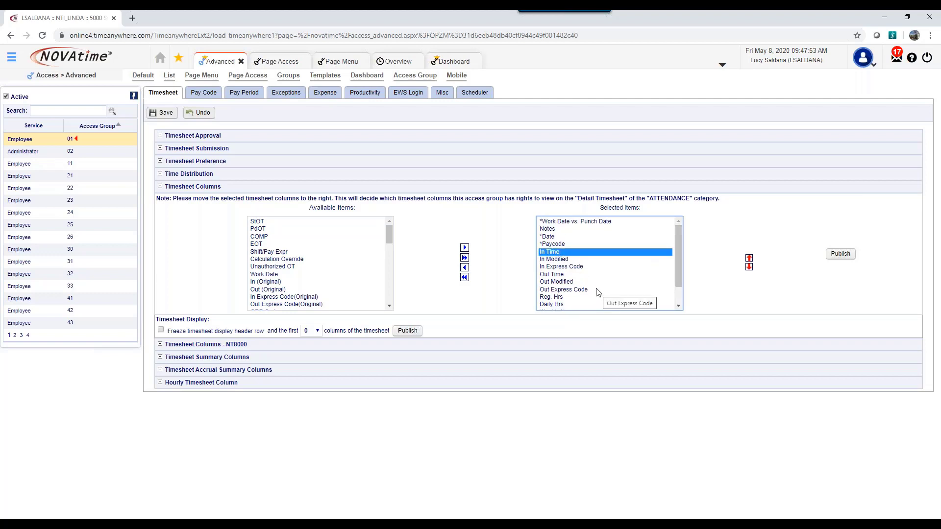
{"action": "left_click", "coordinate": [559, 259]}
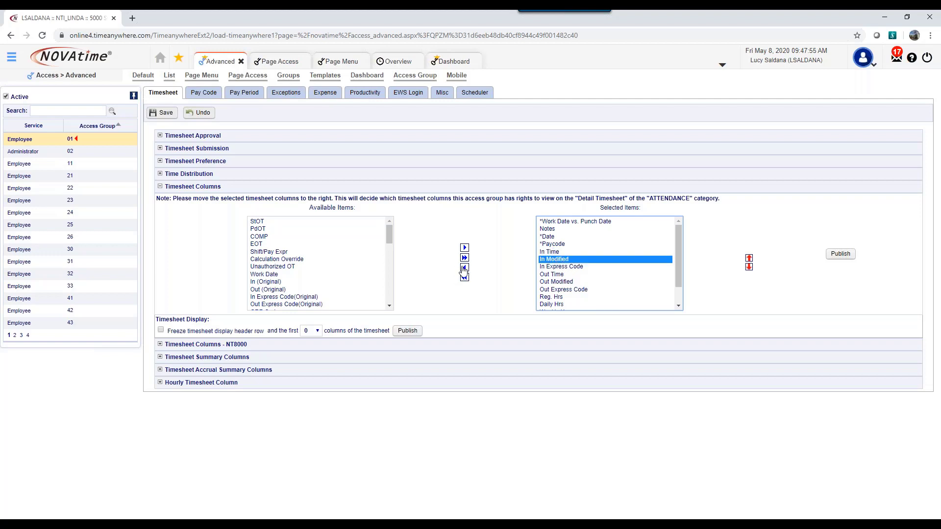
{"action": "left_click", "coordinate": [464, 268]}
{"action": "left_click", "coordinate": [551, 260]}
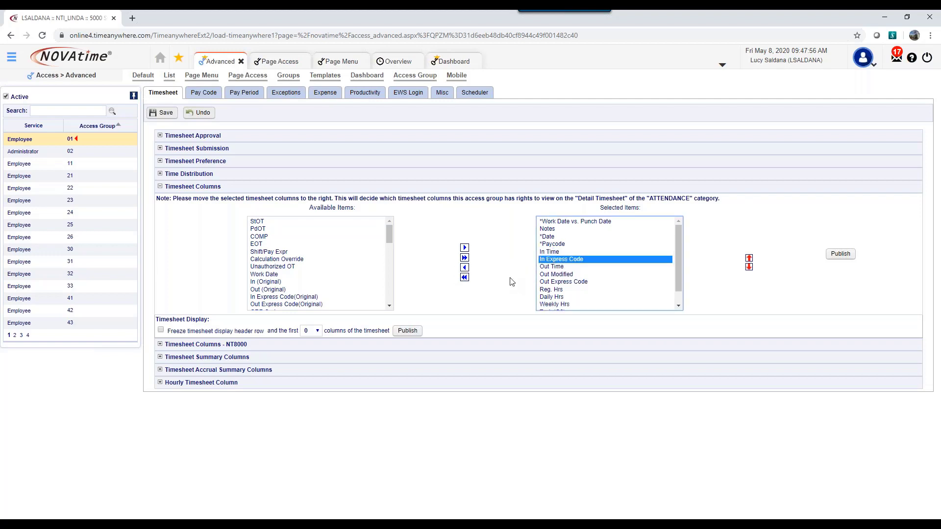
{"action": "left_click", "coordinate": [464, 269]}
{"action": "left_click", "coordinate": [559, 267]}
{"action": "left_click", "coordinate": [464, 268]}
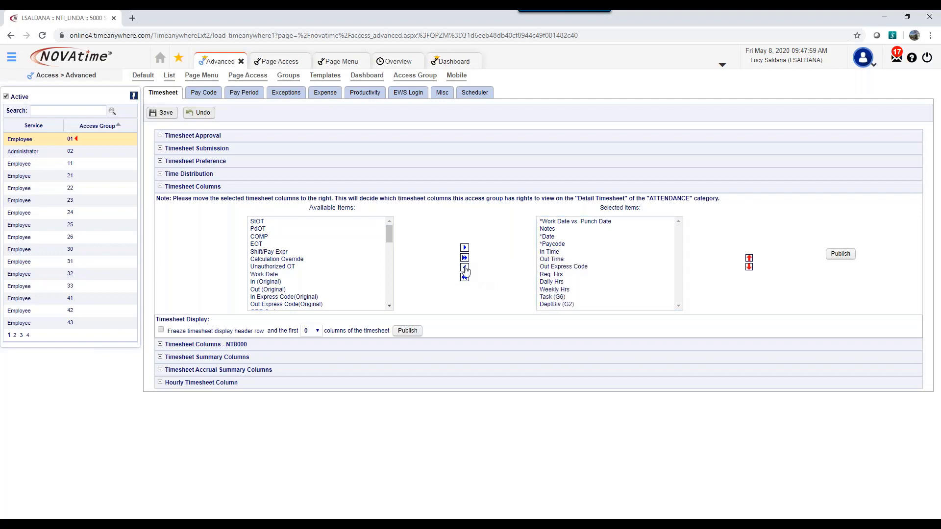
{"action": "left_click", "coordinate": [556, 268]}
{"action": "left_click", "coordinate": [465, 268]}
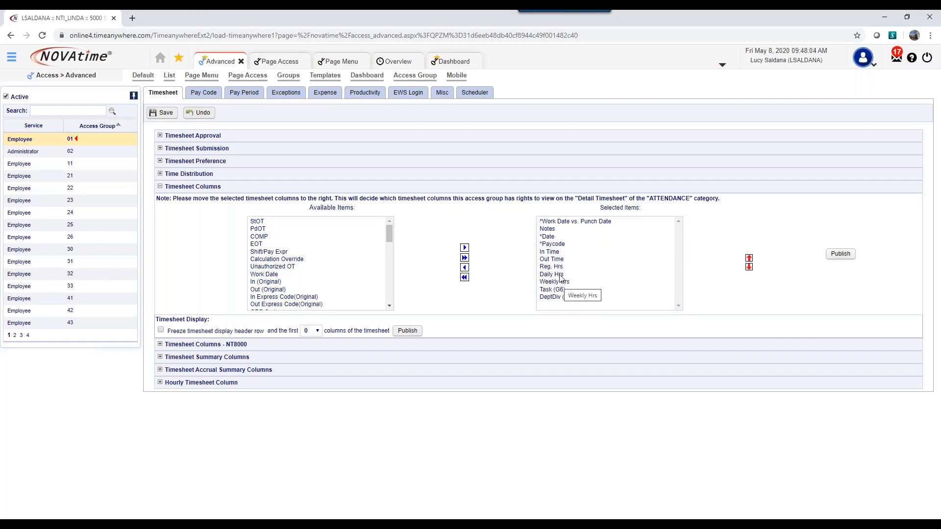
Step: Shift Daily Hrs down and up through the selected timesheet column order, returning it to just above Weekly Hrs
{"action": "left_click", "coordinate": [561, 275]}
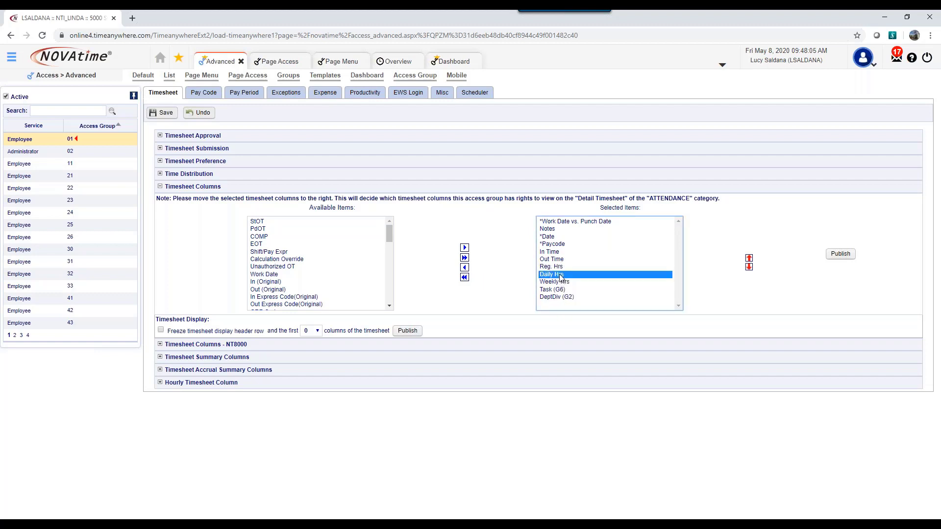
{"action": "left_click", "coordinate": [749, 268]}
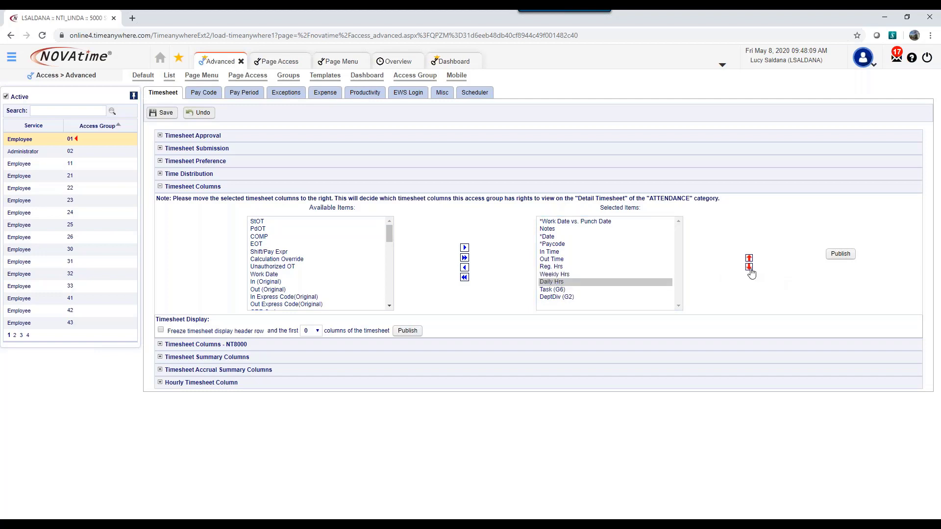
{"action": "left_click", "coordinate": [748, 259]}
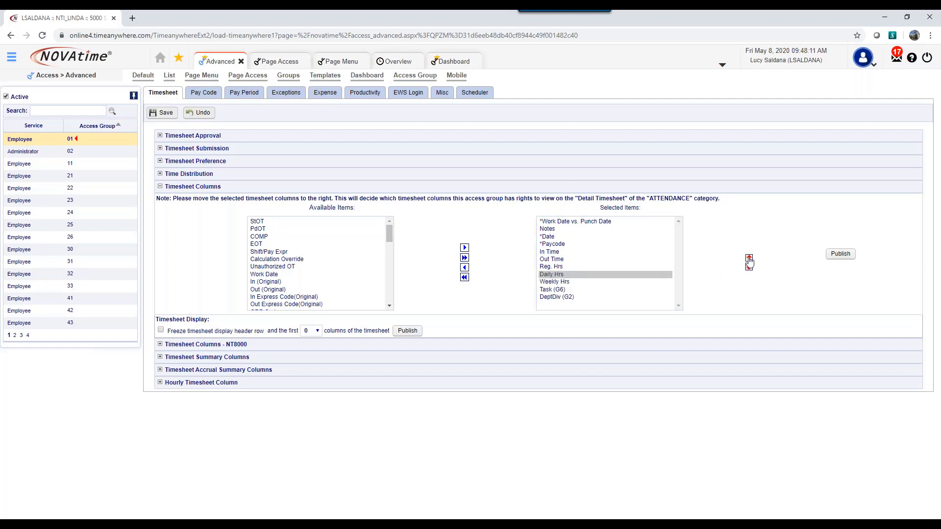
{"action": "left_click", "coordinate": [749, 260]}
{"action": "left_click", "coordinate": [748, 260]}
{"action": "left_click", "coordinate": [748, 260]}
{"action": "left_click", "coordinate": [749, 260]}
{"action": "left_click", "coordinate": [749, 267]}
{"action": "left_click", "coordinate": [748, 268]}
{"action": "left_click", "coordinate": [748, 267]}
{"action": "left_click", "coordinate": [748, 267]}
{"action": "left_click", "coordinate": [748, 268]}
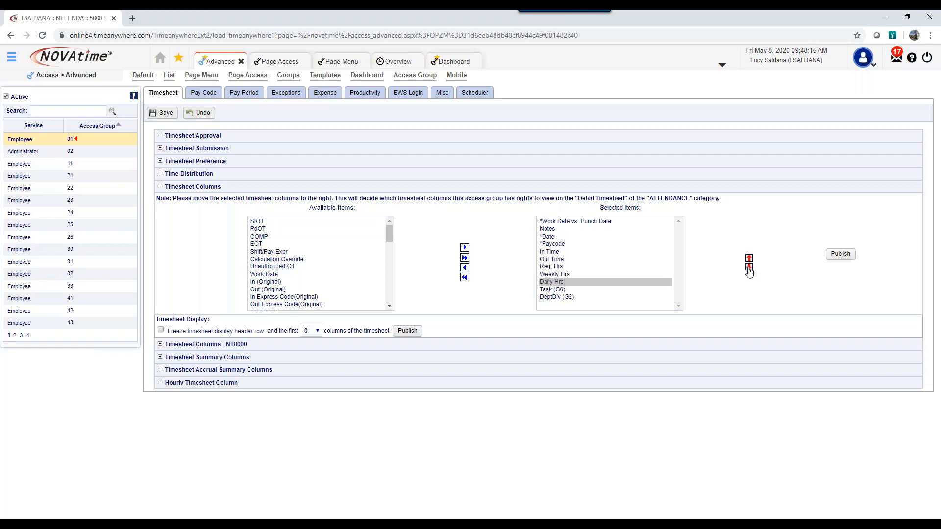
{"action": "left_click", "coordinate": [748, 260]}
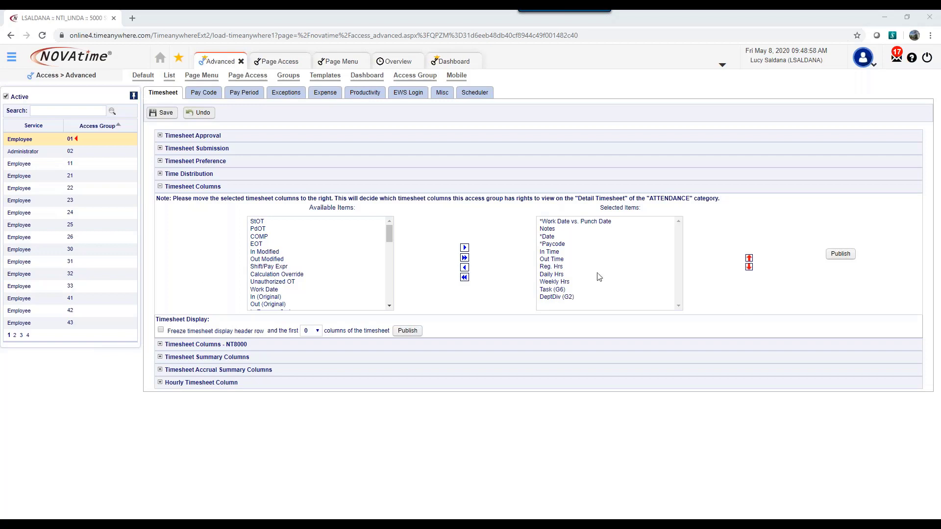
Step: Check the Timesheet Summary Columns setup for access group 01 and open the Attendance Timesheets page
{"action": "left_click", "coordinate": [160, 186]}
{"action": "left_click", "coordinate": [160, 212]}
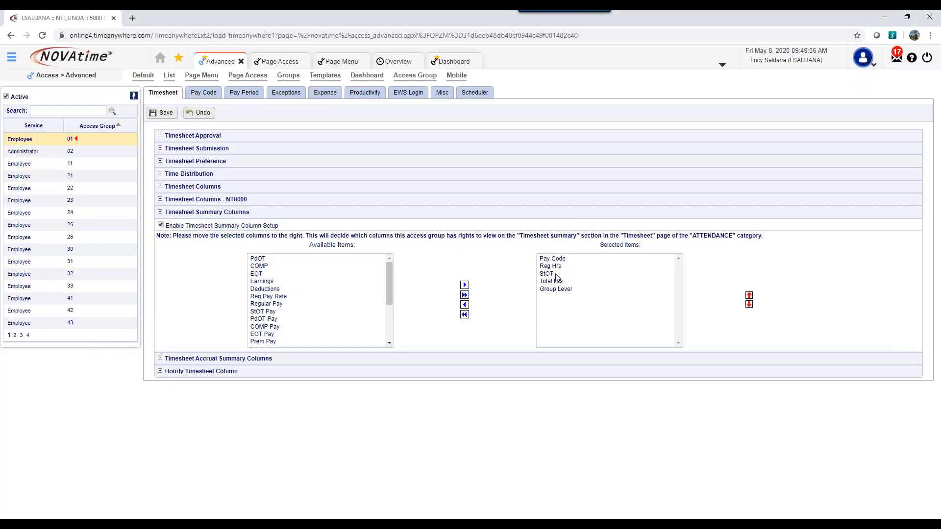
{"action": "left_click", "coordinate": [11, 58]}
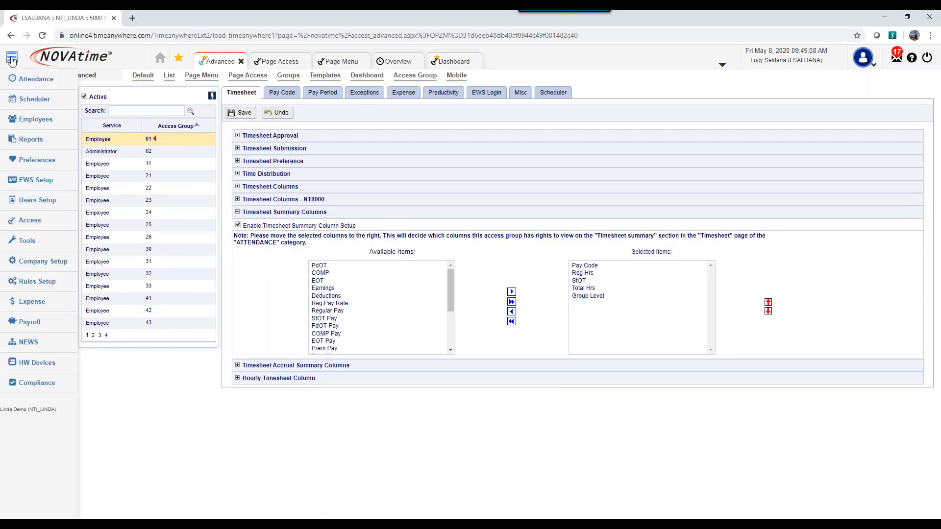
{"action": "mouse_move", "coordinate": [34, 78]}
{"action": "left_click", "coordinate": [92, 109]}
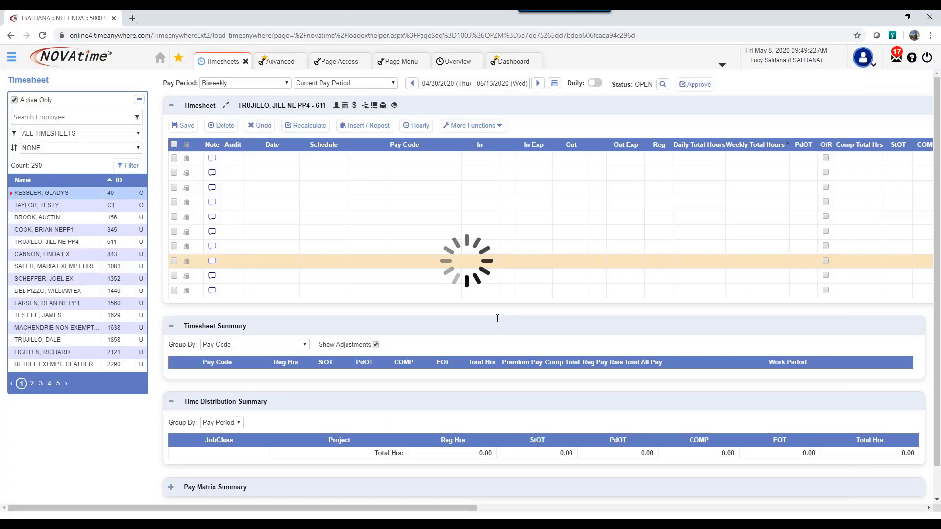
Step: Review the first listed employee's timesheet, collapsing the Time Distribution Summary and expanding the Accrual Summary to examine its columns
{"action": "left_click", "coordinate": [548, 130]}
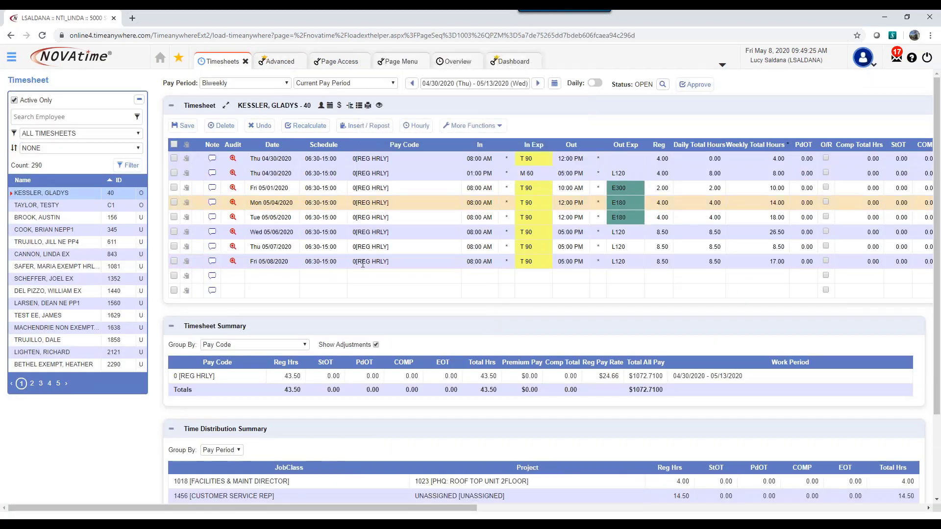
{"action": "scroll", "coordinate": [221, 267], "scroll_direction": "down", "scroll_amount": 1}
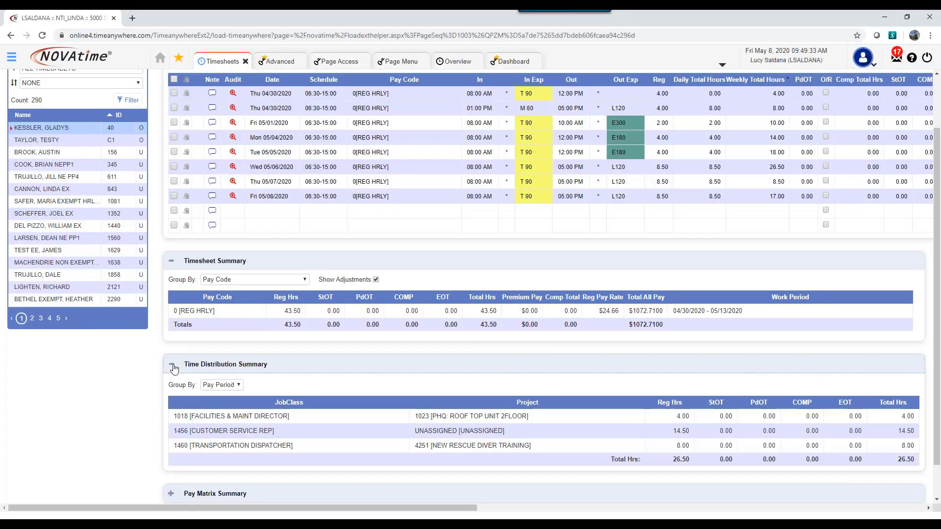
{"action": "left_click", "coordinate": [173, 365]}
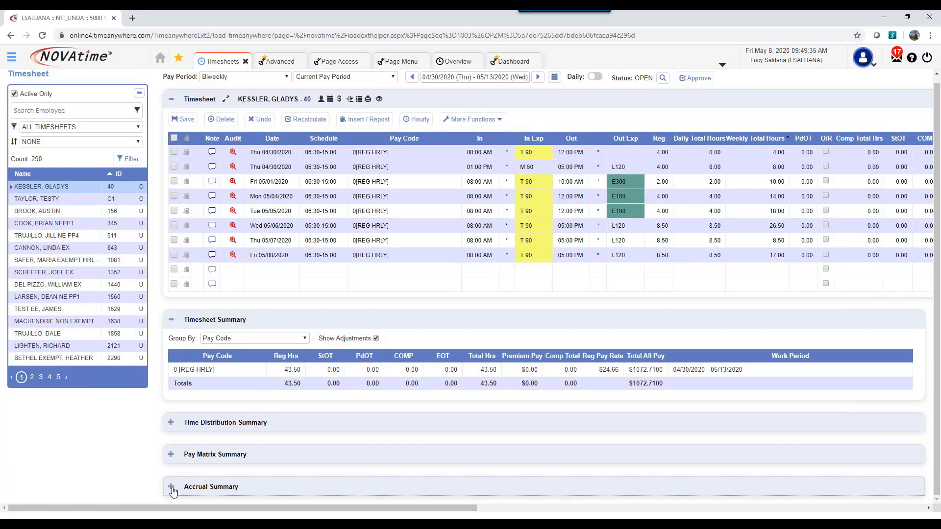
{"action": "left_click", "coordinate": [172, 488]}
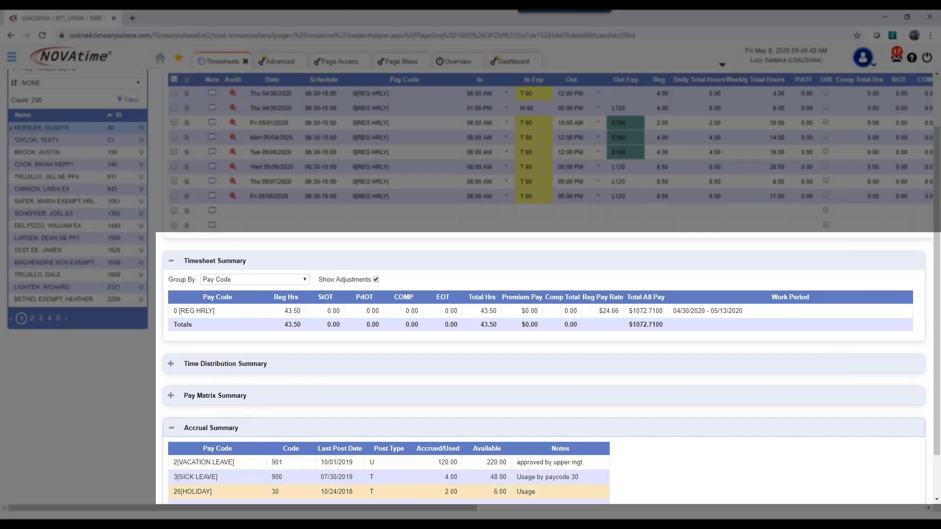
{"action": "scroll", "coordinate": [229, 448], "scroll_direction": "down", "scroll_amount": 1}
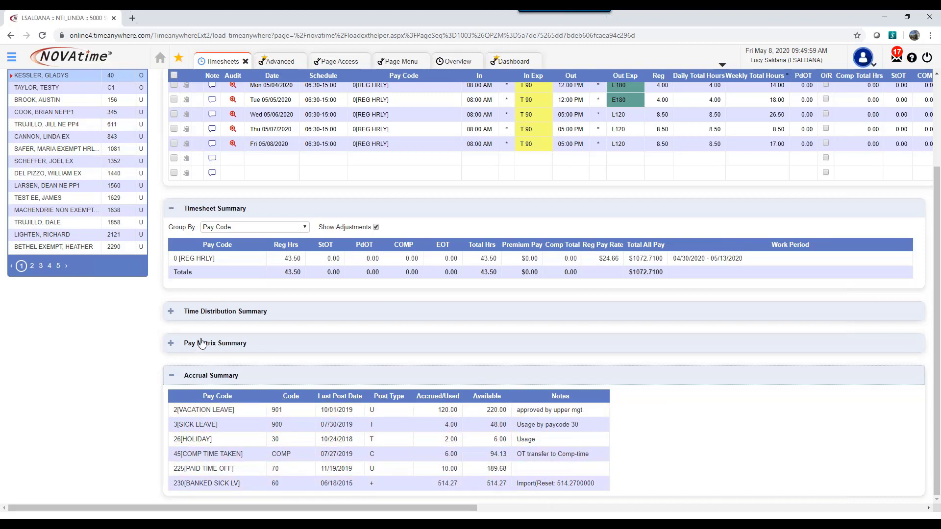
{"action": "scroll", "coordinate": [365, 235], "scroll_direction": "up", "scroll_amount": 3}
Step: Return to the advanced access settings for group 01 and enable the Timesheet Accrual Summary Column Setup
{"action": "left_click", "coordinate": [279, 62]}
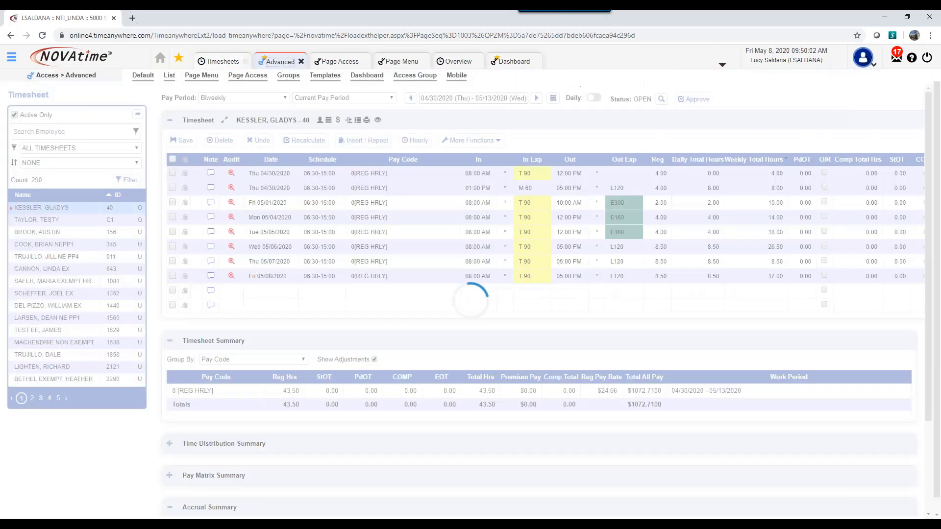
{"action": "left_click", "coordinate": [160, 357]}
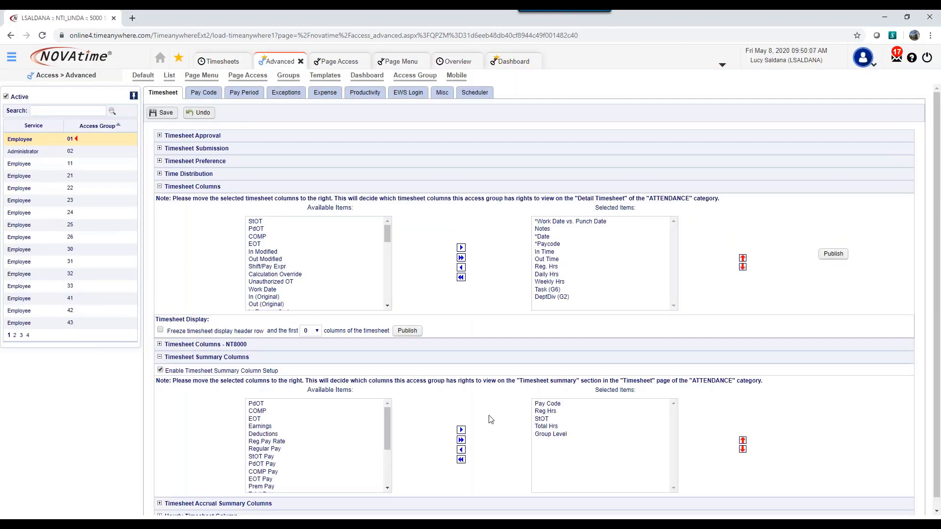
{"action": "scroll", "coordinate": [343, 441], "scroll_direction": "down", "scroll_amount": 1}
{"action": "left_click", "coordinate": [160, 493]}
{"action": "scroll", "coordinate": [172, 471], "scroll_direction": "down", "scroll_amount": 2}
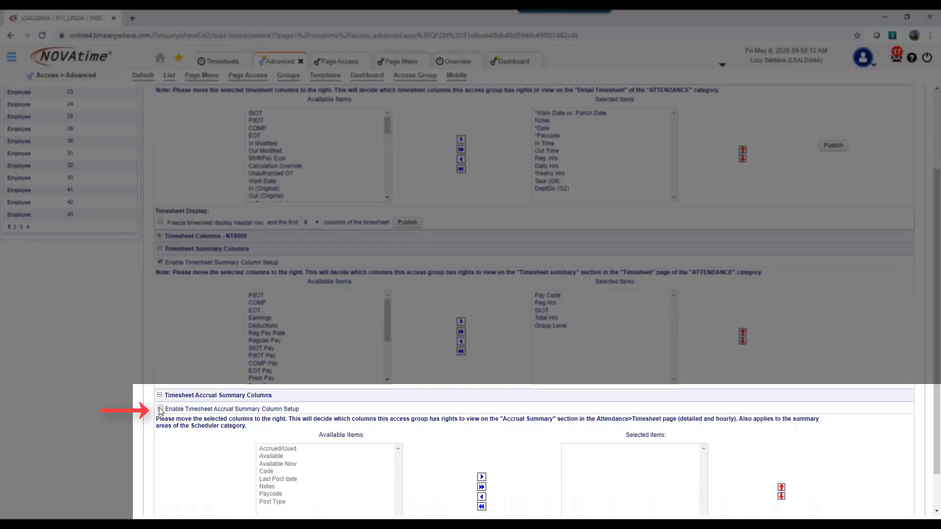
{"action": "left_click", "coordinate": [160, 409]}
Step: Add Paycode, Available Now and Notes to the selected timesheet accrual summary columns
{"action": "scroll", "coordinate": [294, 441], "scroll_direction": "down", "scroll_amount": 1}
{"action": "left_click", "coordinate": [296, 402]}
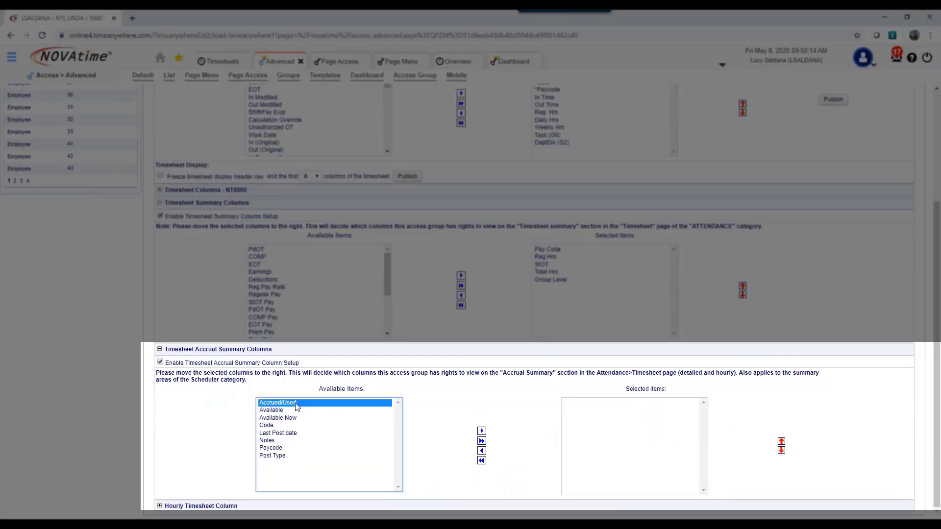
{"action": "left_click", "coordinate": [274, 447]}
{"action": "left_click", "coordinate": [481, 431]}
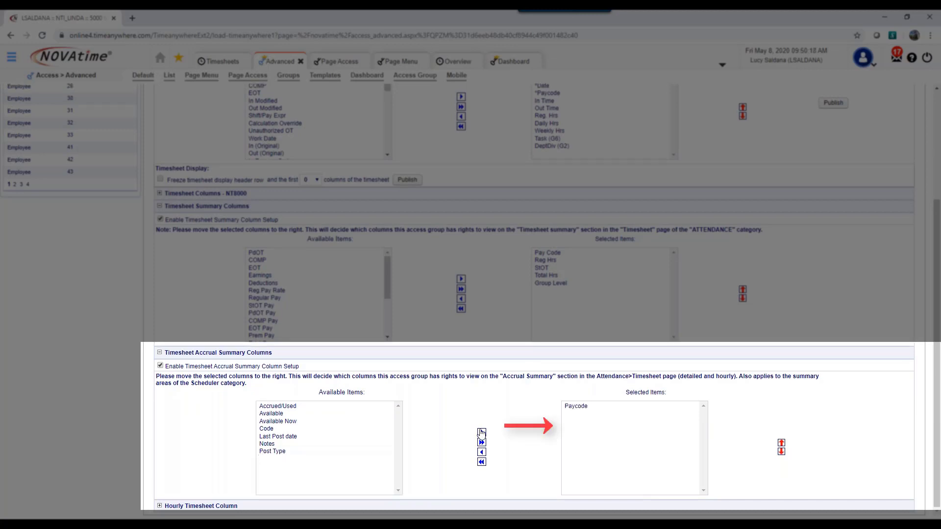
{"action": "left_click", "coordinate": [289, 421]}
{"action": "left_click", "coordinate": [481, 432]}
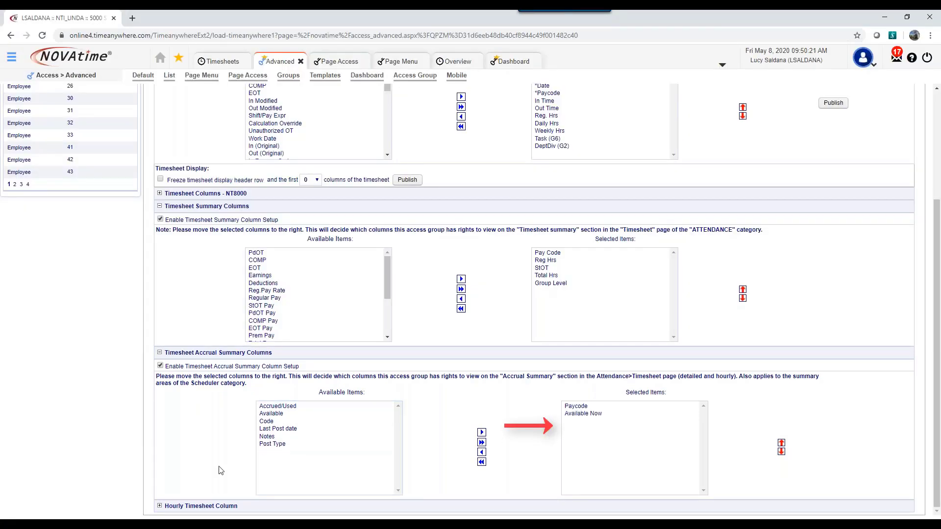
{"action": "left_click", "coordinate": [266, 436]}
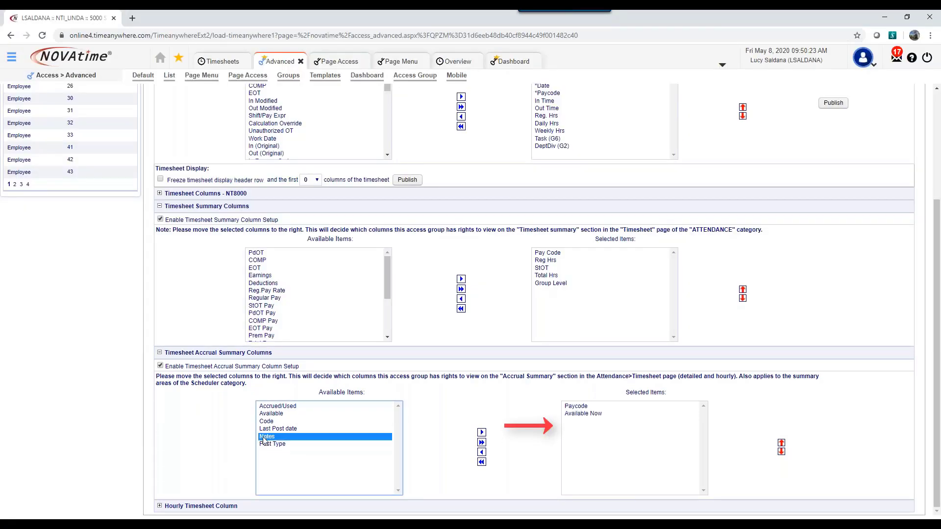
{"action": "left_click", "coordinate": [481, 433]}
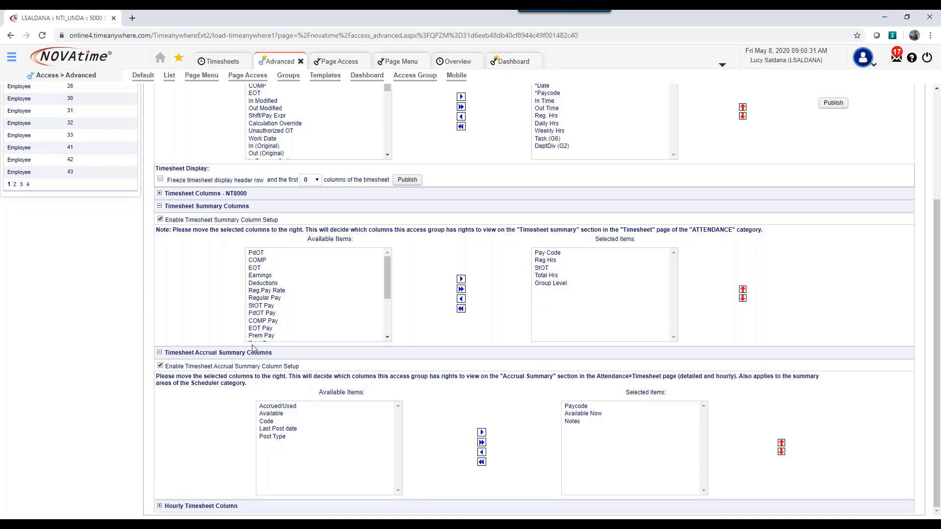
Step: Collapse the summary column sections and check the Hourly Timesheet Column and Timesheet Columns - NT8000 setups for group 01
{"action": "left_click", "coordinate": [160, 211]}
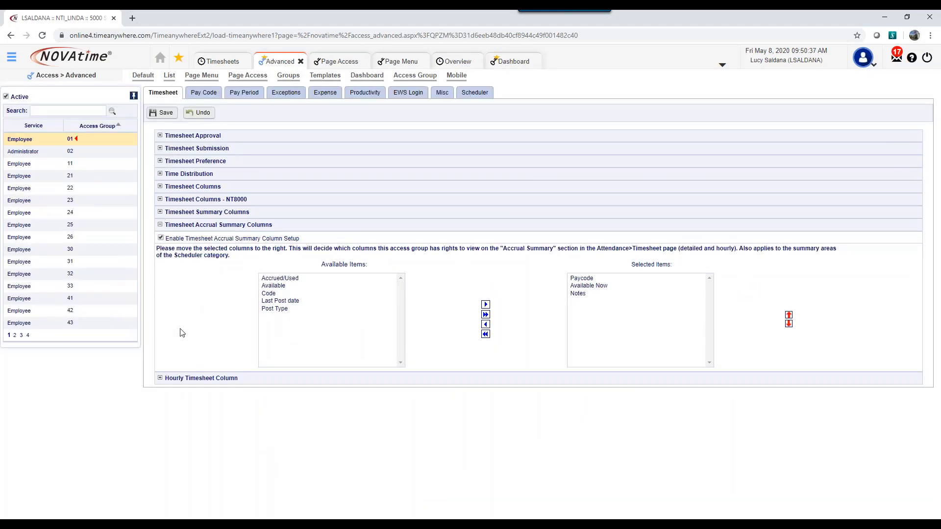
{"action": "left_click", "coordinate": [159, 379]}
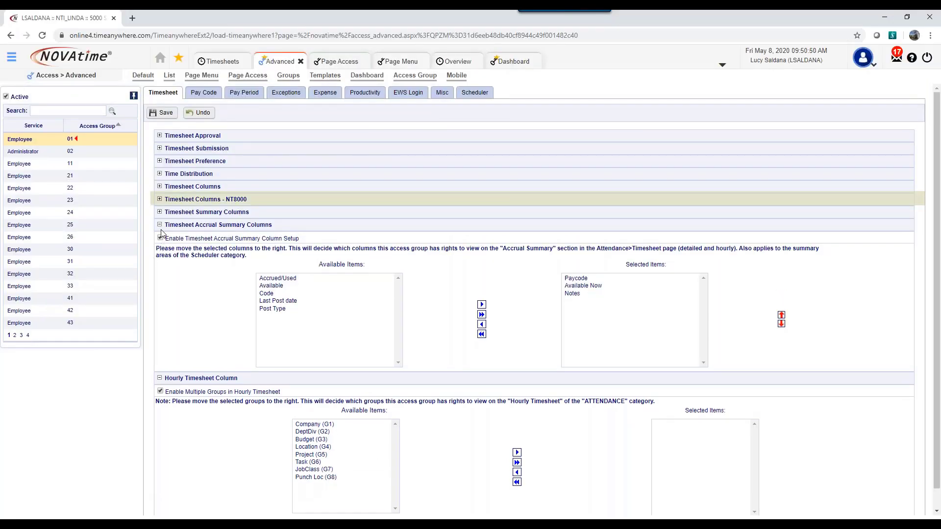
{"action": "left_click", "coordinate": [160, 226]}
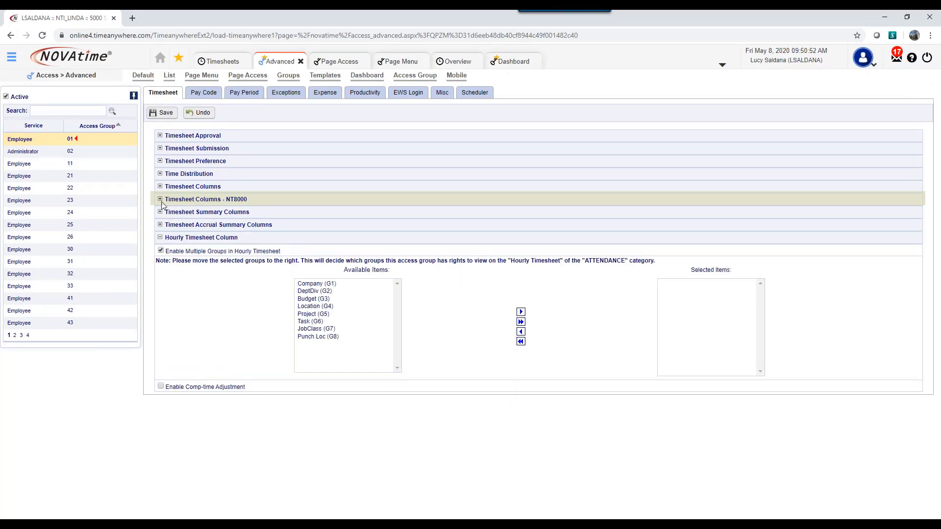
{"action": "left_click", "coordinate": [161, 200]}
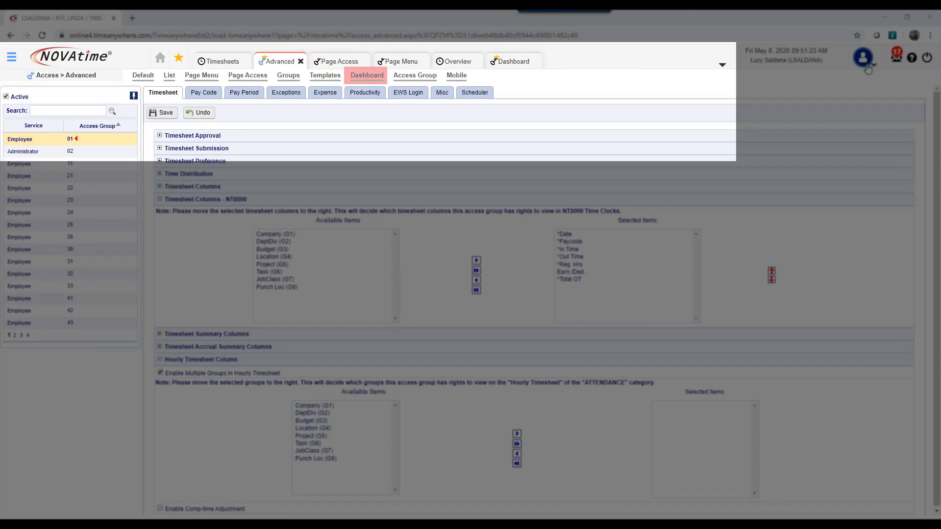
Step: Switch to the Myself employee view and look through all the gadgets on its dashboard
{"action": "left_click", "coordinate": [873, 67]}
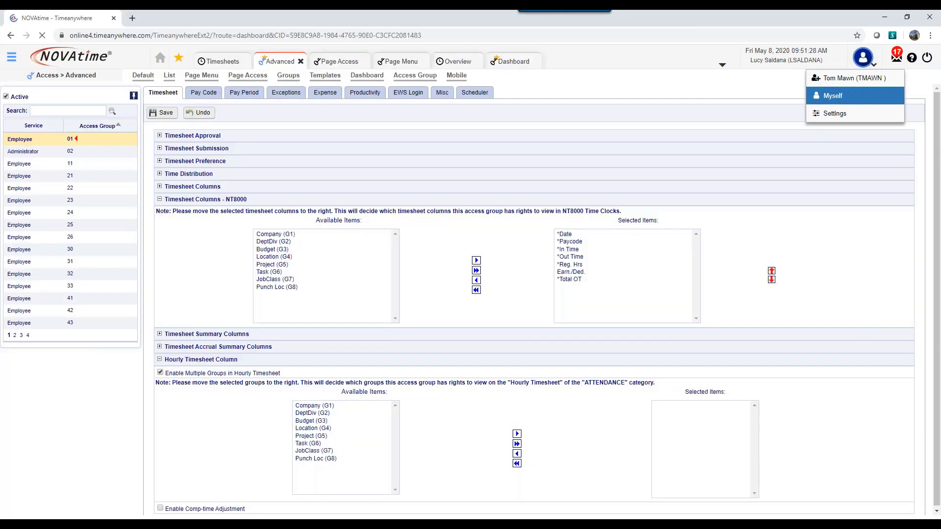
{"action": "left_click", "coordinate": [857, 96]}
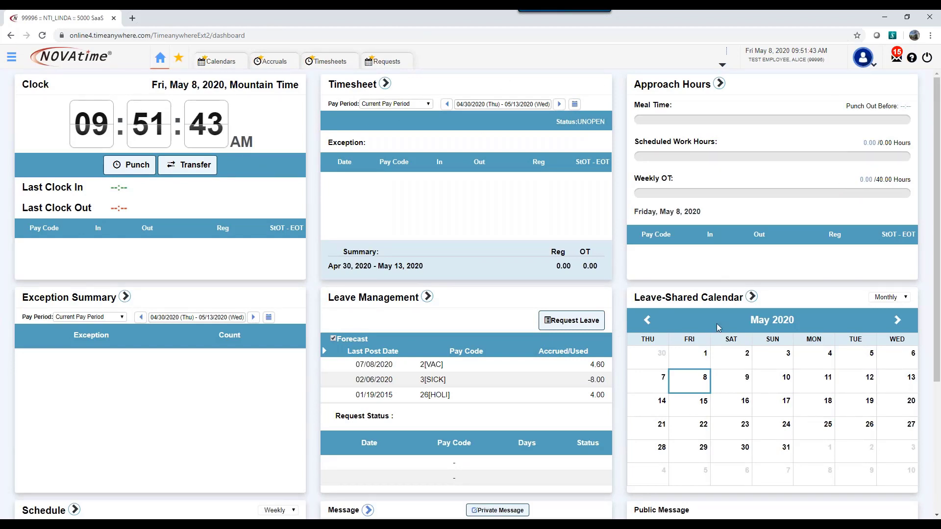
{"action": "scroll", "coordinate": [714, 363], "scroll_direction": "down", "scroll_amount": 1}
{"action": "scroll", "coordinate": [713, 364], "scroll_direction": "down", "scroll_amount": 3}
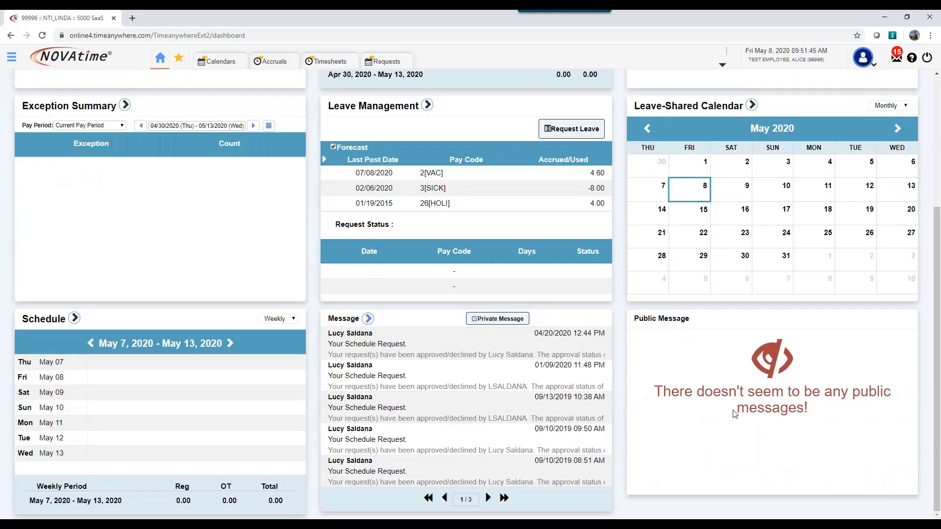
{"action": "scroll", "coordinate": [735, 414], "scroll_direction": "up", "scroll_amount": 4}
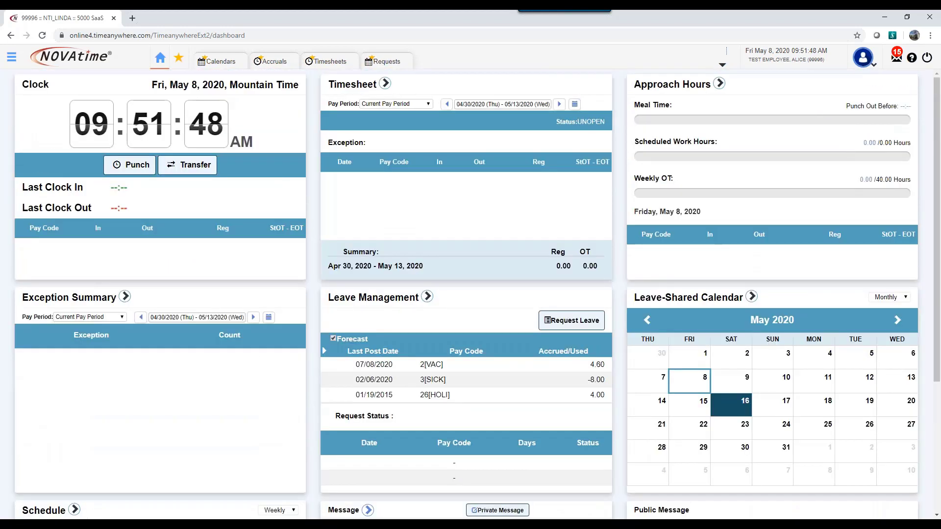
Step: Turn on Icon View for the dashboard in the employee's personal settings and save the settings
{"action": "left_click", "coordinate": [863, 57]}
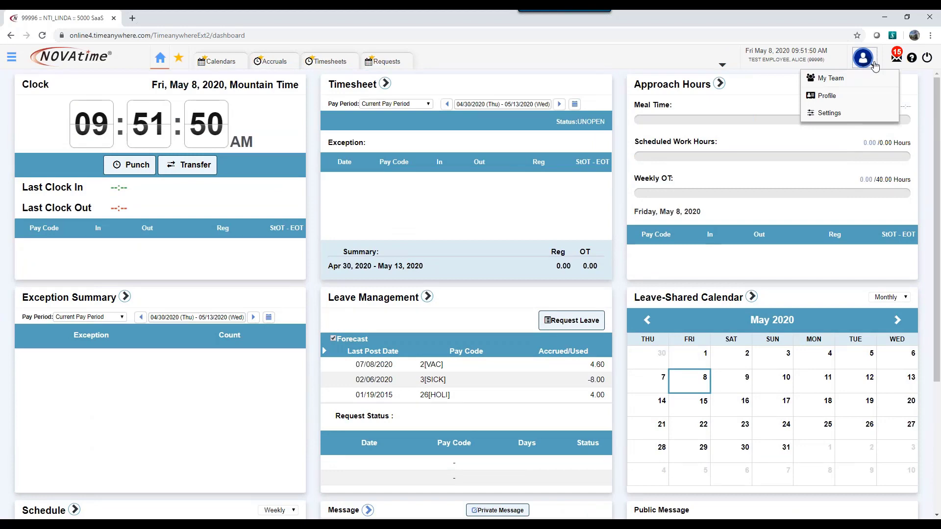
{"action": "left_click", "coordinate": [867, 120]}
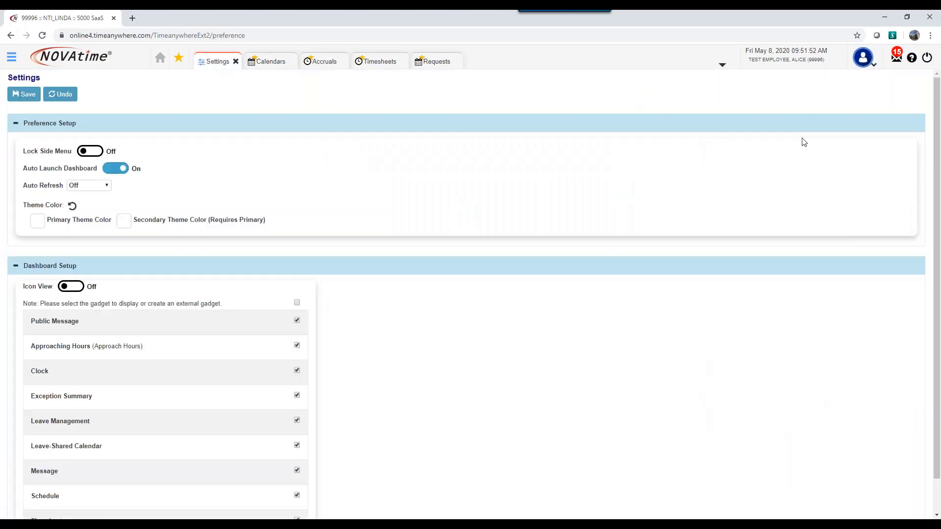
{"action": "left_click", "coordinate": [72, 289]}
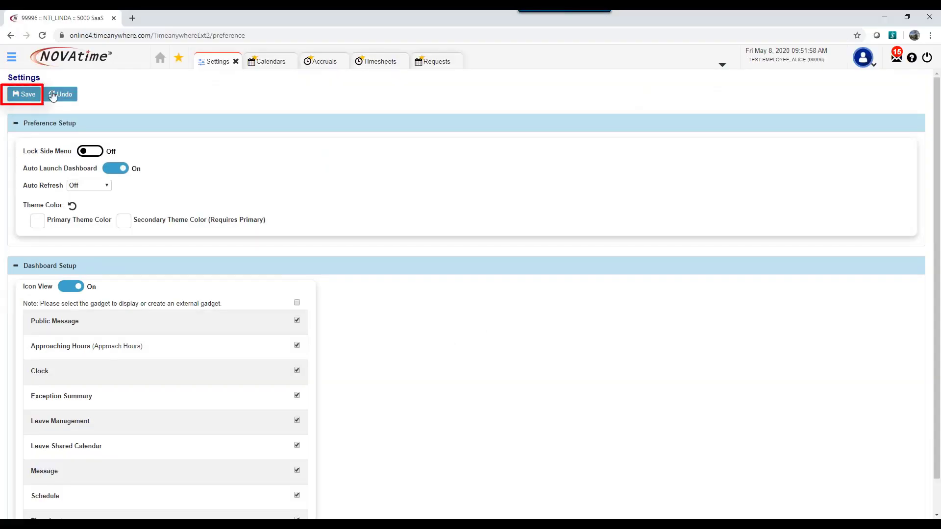
{"action": "left_click", "coordinate": [27, 94]}
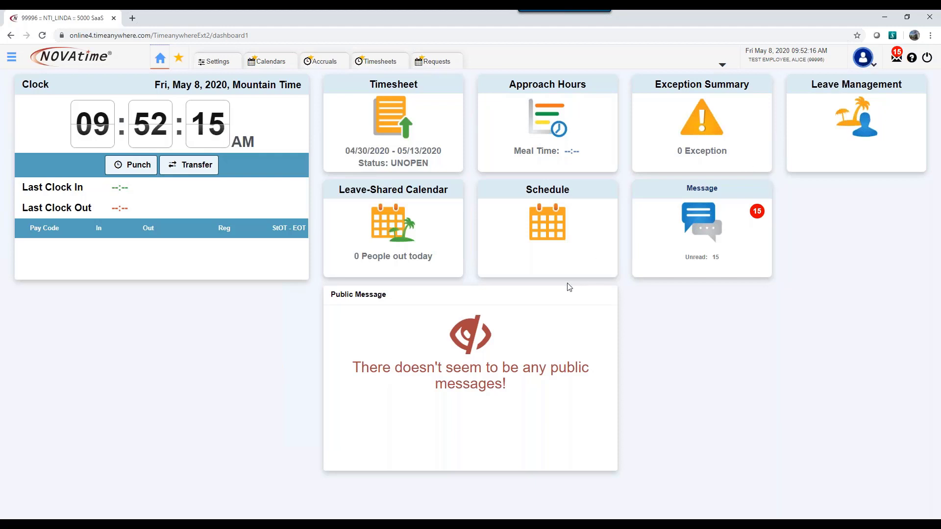
Step: Remove Public Message, Approaching Hours, Leave-Shared Calendar and Schedule from the displayed dashboard gadgets, save, and return to the dashboard
{"action": "left_click", "coordinate": [869, 65]}
{"action": "left_click", "coordinate": [835, 113]}
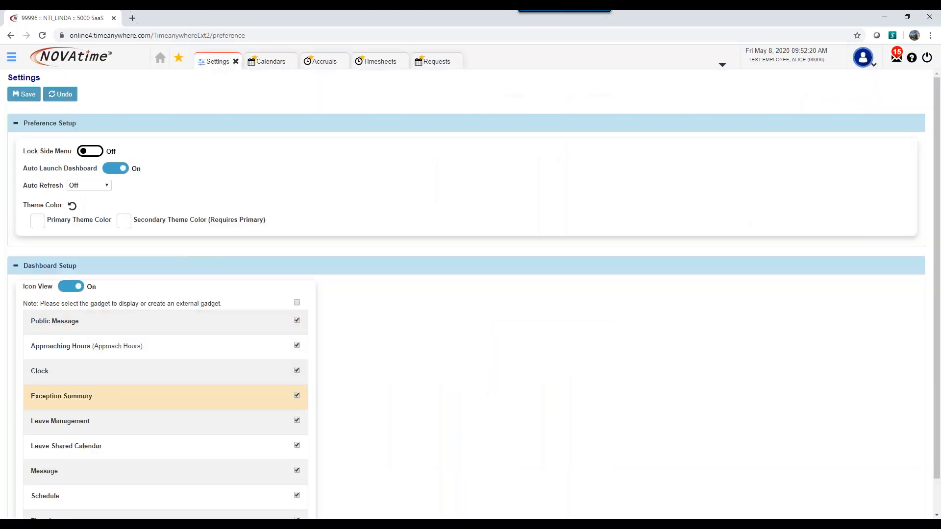
{"action": "scroll", "coordinate": [224, 400], "scroll_direction": "down", "scroll_amount": 1}
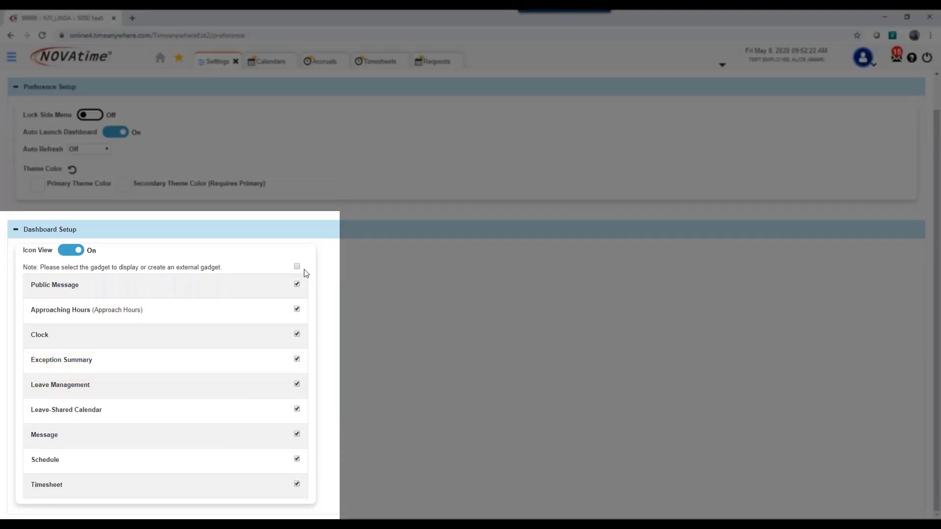
{"action": "left_click", "coordinate": [297, 284]}
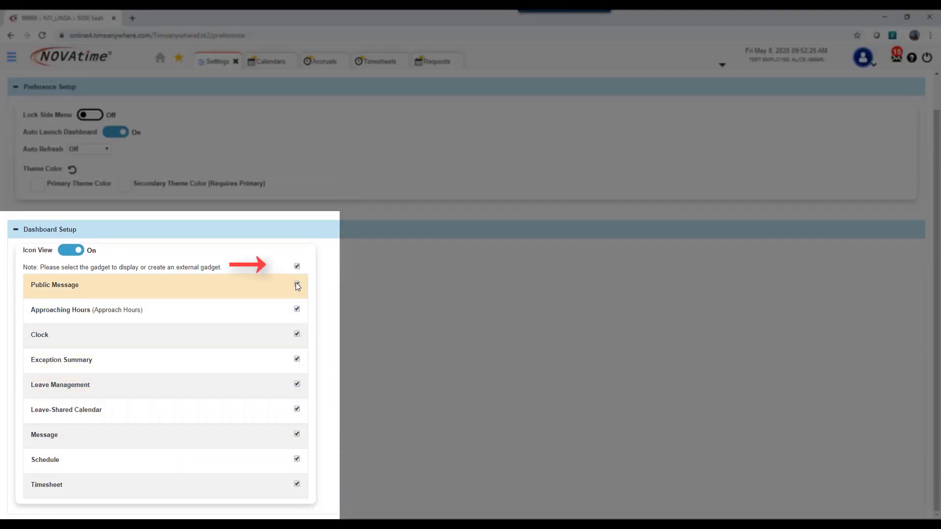
{"action": "left_click", "coordinate": [297, 309]}
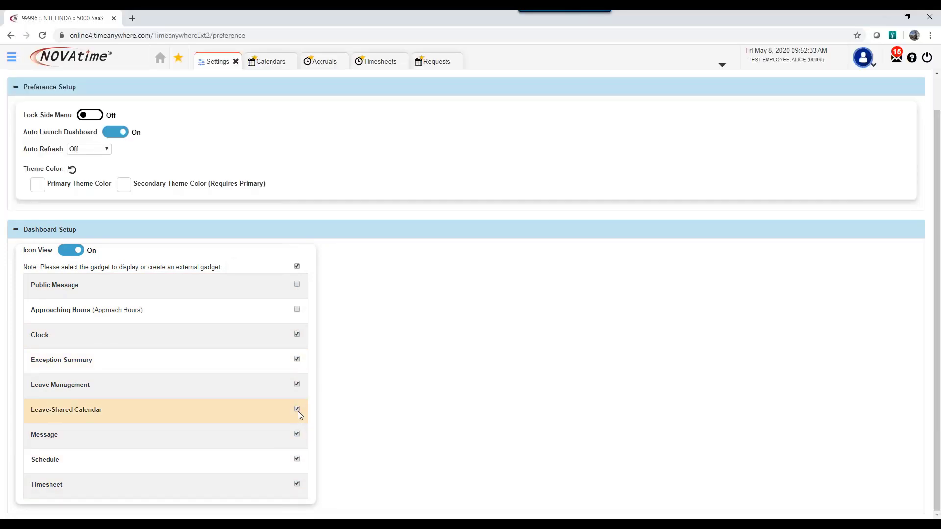
{"action": "left_click", "coordinate": [297, 409]}
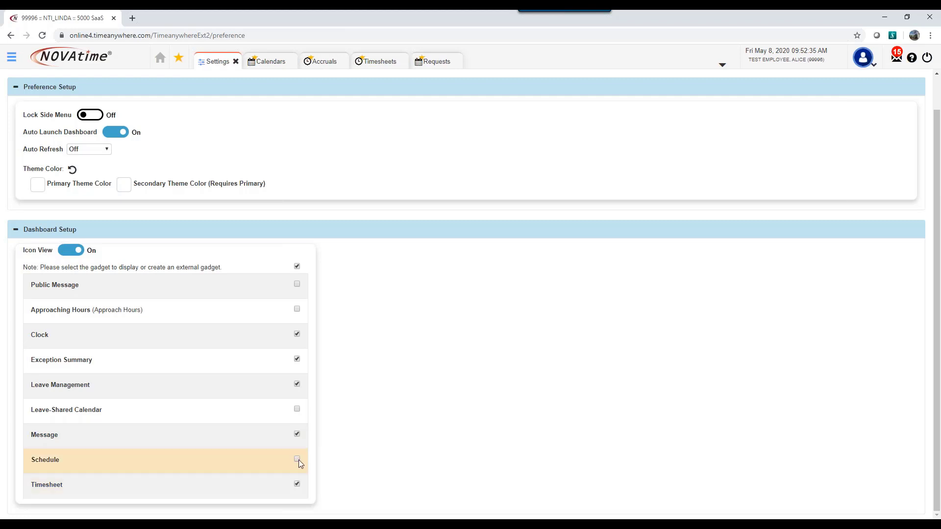
{"action": "left_click", "coordinate": [296, 459]}
{"action": "scroll", "coordinate": [69, 184], "scroll_direction": "up", "scroll_amount": 1}
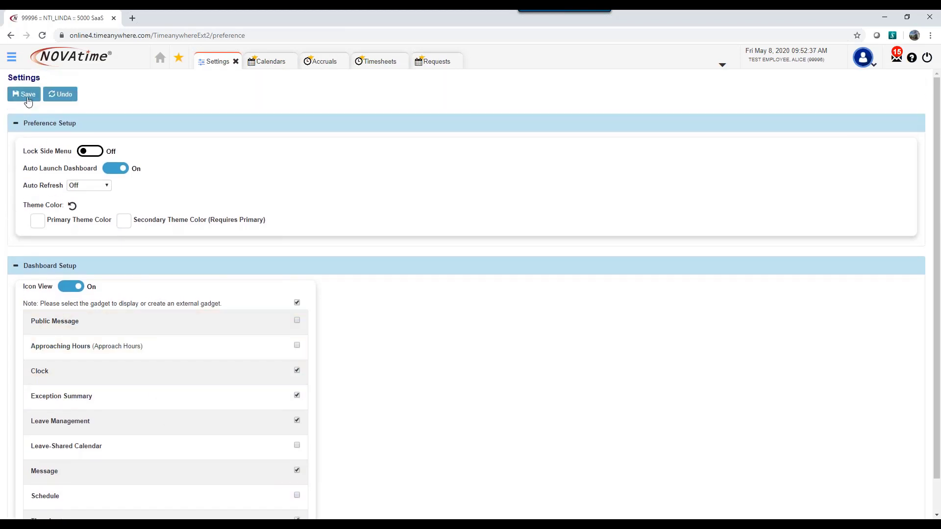
{"action": "left_click", "coordinate": [160, 57]}
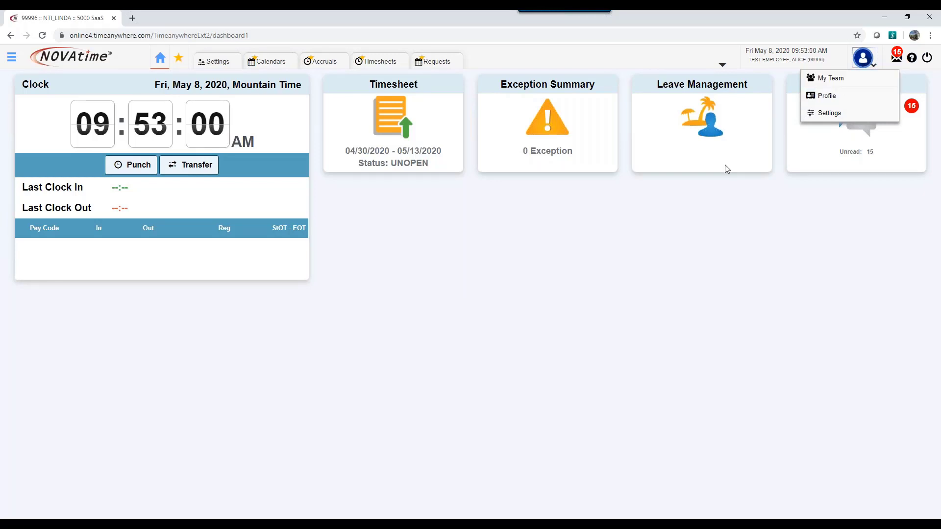
Step: Return to the My Team view and remove Leave-Shared Calendar from the selected dashboard gadgets of access group 01
{"action": "left_click", "coordinate": [840, 82]}
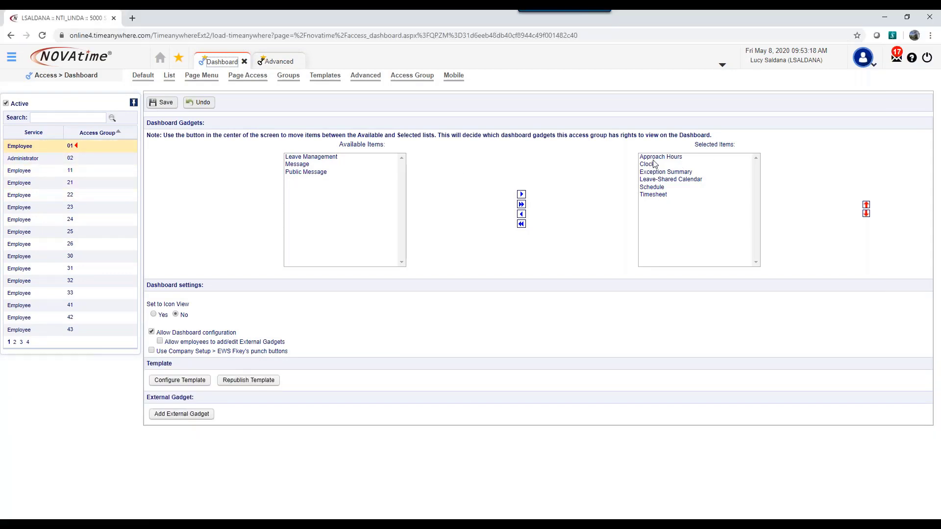
{"action": "left_click", "coordinate": [654, 161]}
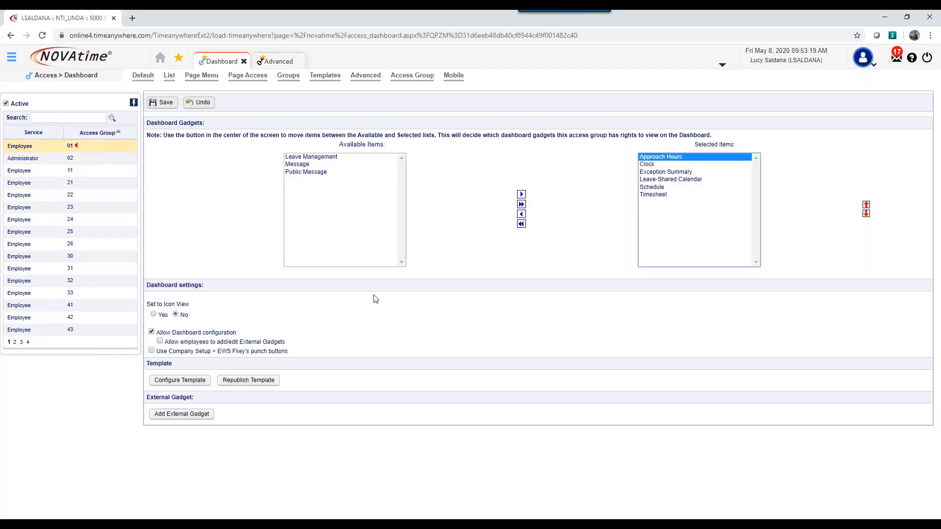
{"action": "left_click", "coordinate": [652, 164]}
{"action": "left_click", "coordinate": [668, 180]}
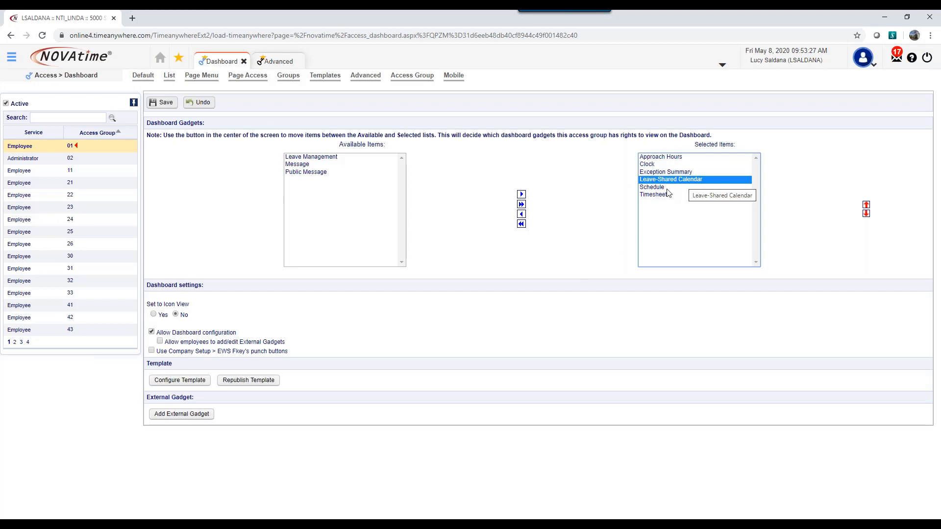
{"action": "left_click", "coordinate": [520, 214]}
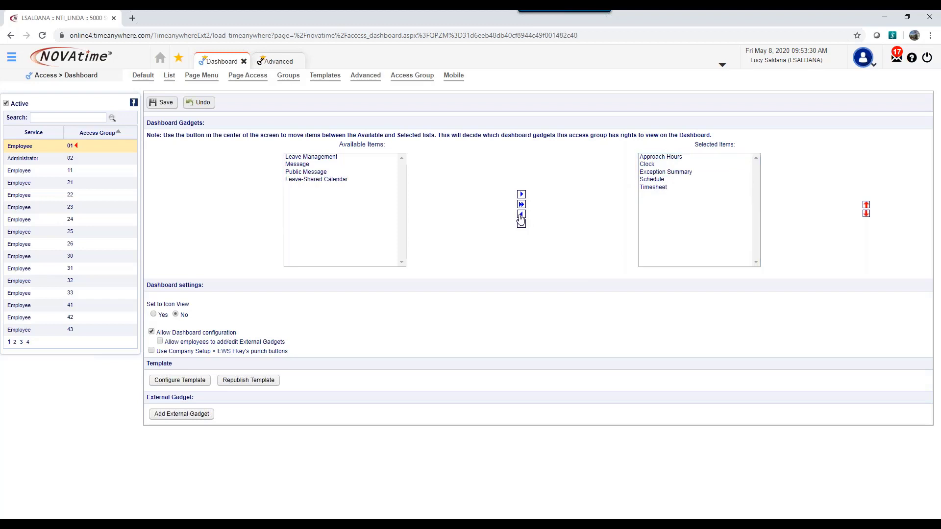
Step: Reorder the selected dashboard gadgets of group 01 so that Clock comes first and Timesheet second
{"action": "left_click", "coordinate": [661, 180]}
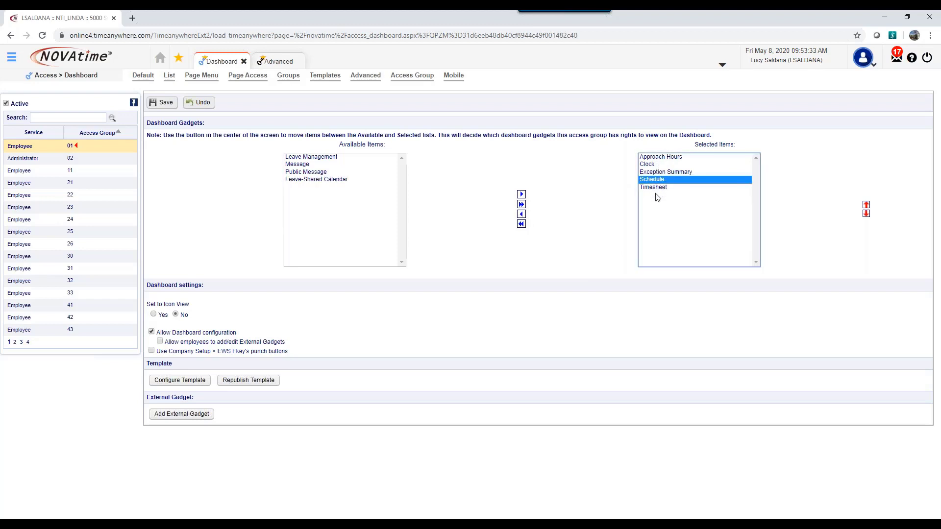
{"action": "left_click", "coordinate": [662, 187]}
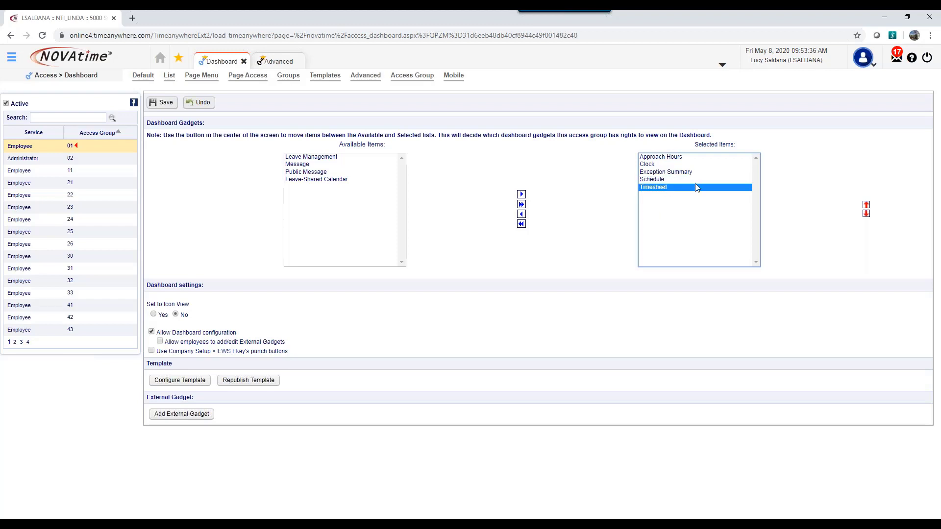
{"action": "left_click", "coordinate": [866, 205]}
{"action": "left_click", "coordinate": [866, 205]}
{"action": "left_click", "coordinate": [866, 204]}
{"action": "left_click", "coordinate": [865, 204]}
{"action": "left_click", "coordinate": [653, 172]}
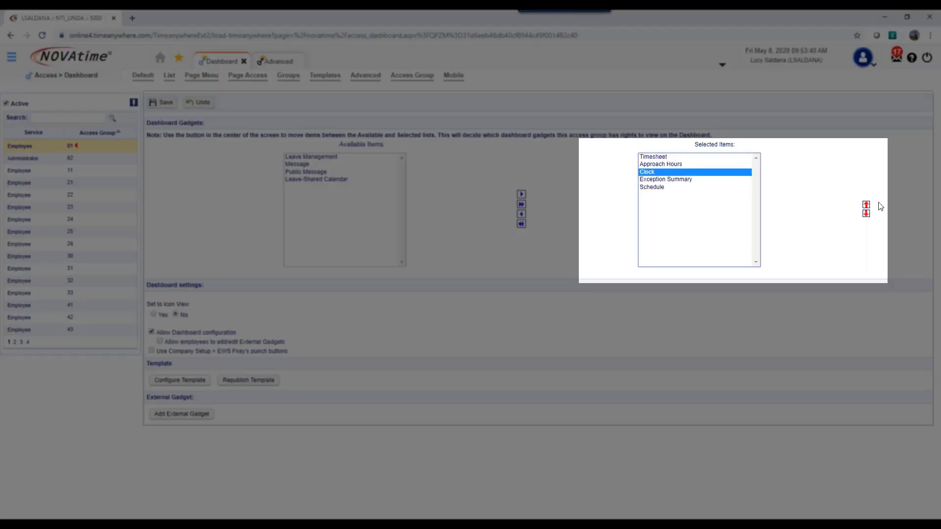
{"action": "left_click", "coordinate": [866, 205]}
{"action": "left_click", "coordinate": [866, 205]}
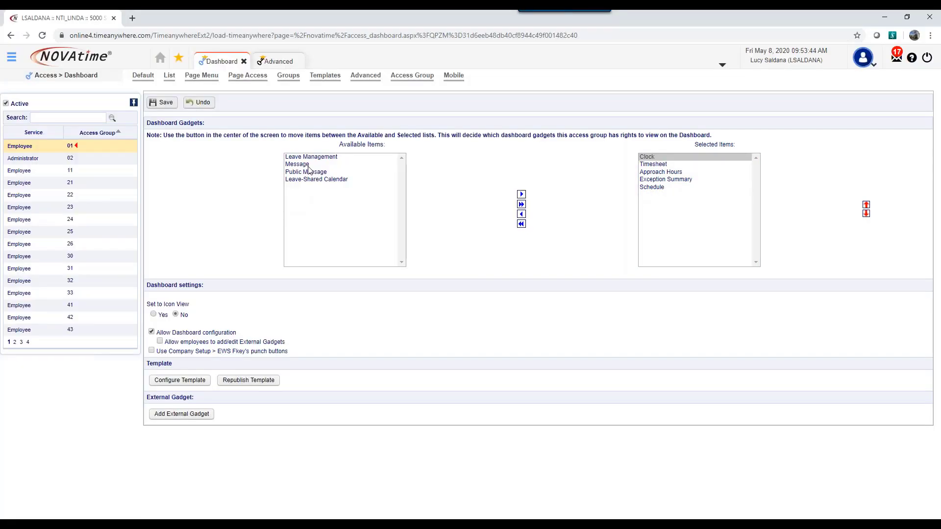
Step: Add the Message and Leave Management gadgets to the selected dashboard items of group 01
{"action": "left_click", "coordinate": [309, 164]}
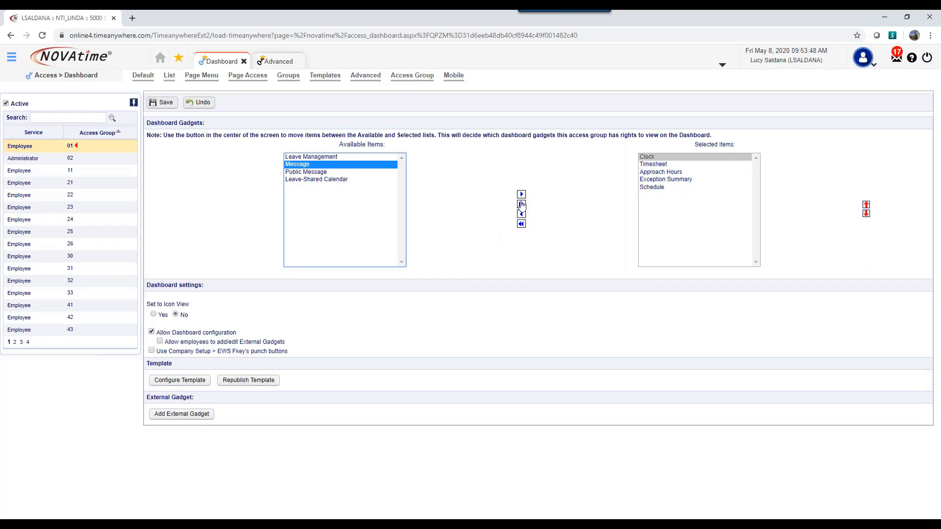
{"action": "left_click", "coordinate": [522, 195]}
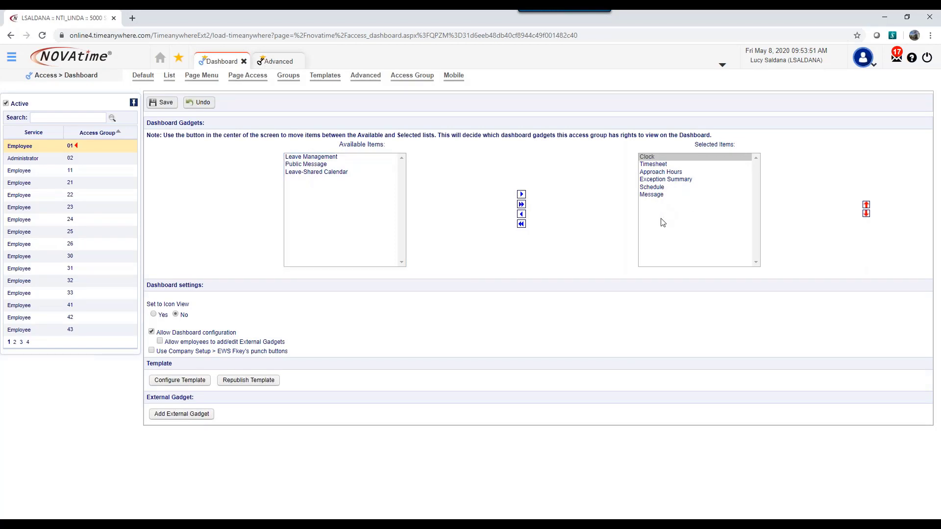
{"action": "left_click", "coordinate": [343, 173]}
{"action": "left_click", "coordinate": [339, 158]}
{"action": "left_click", "coordinate": [521, 195]}
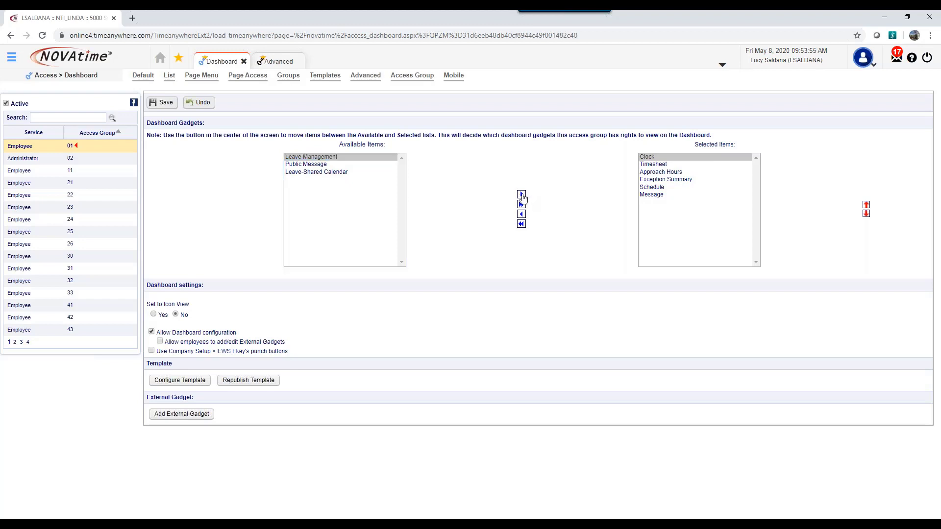
Step: Move Leave Management up to just below Exception Summary and save the dashboard settings of group 01
{"action": "left_click", "coordinate": [677, 205]}
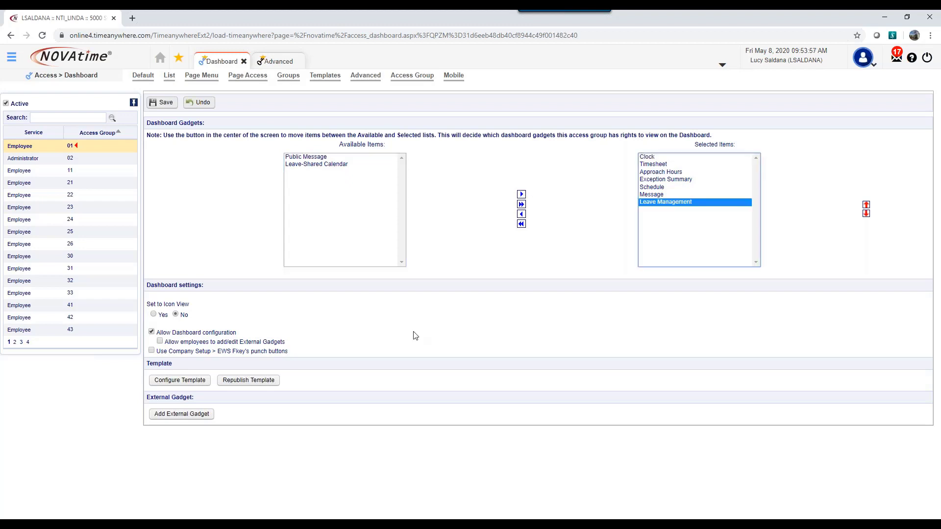
{"action": "left_click", "coordinate": [865, 205]}
{"action": "left_click", "coordinate": [865, 205]}
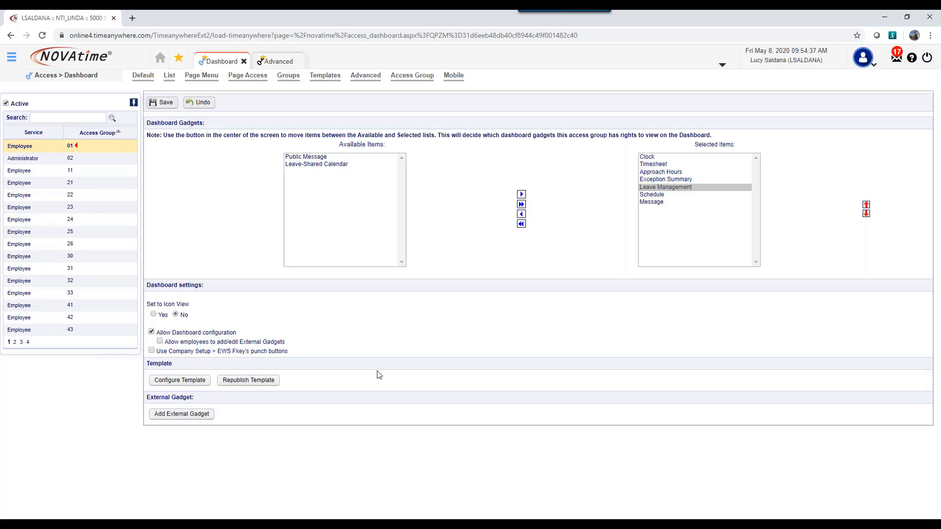
{"action": "left_click", "coordinate": [166, 104]}
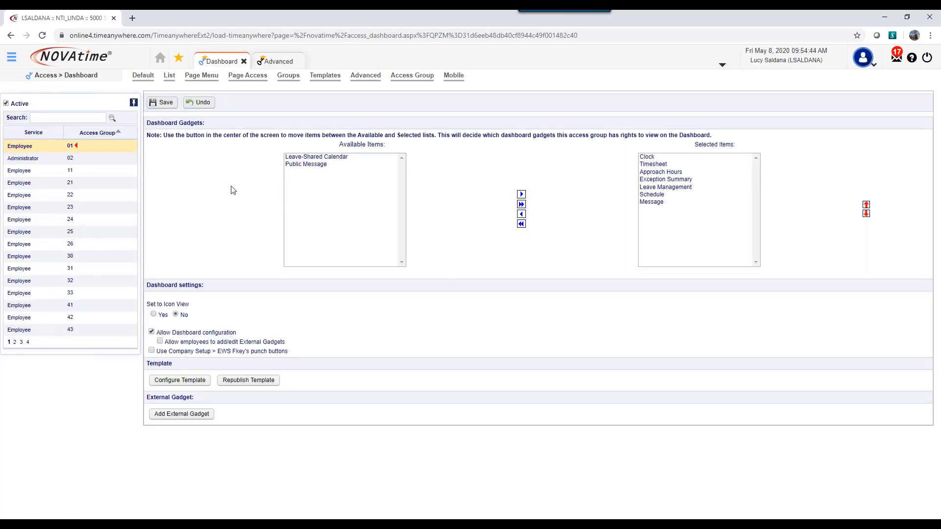
Step: Review the available and selected dashboard gadgets of employee access group 11
{"action": "left_click", "coordinate": [20, 170]}
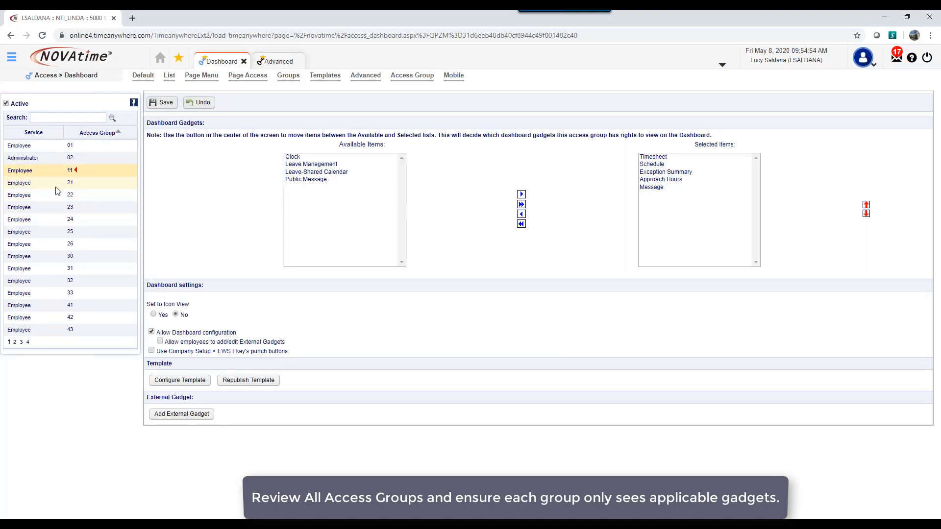
{"action": "left_click", "coordinate": [307, 165]}
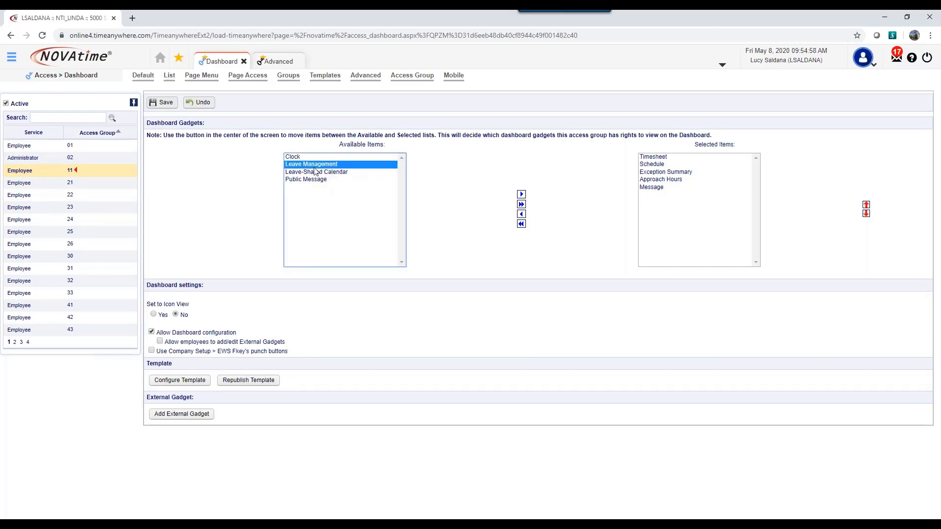
{"action": "left_click", "coordinate": [314, 158]}
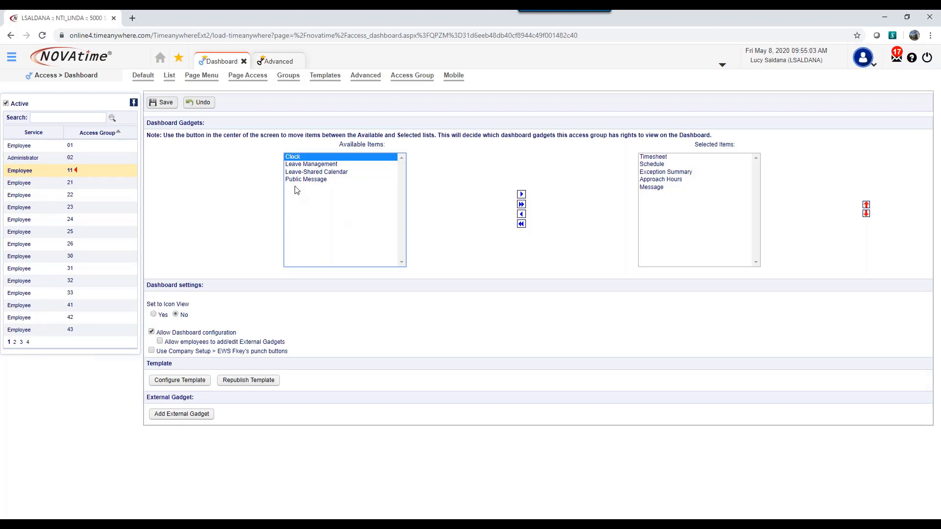
{"action": "left_click", "coordinate": [660, 157]}
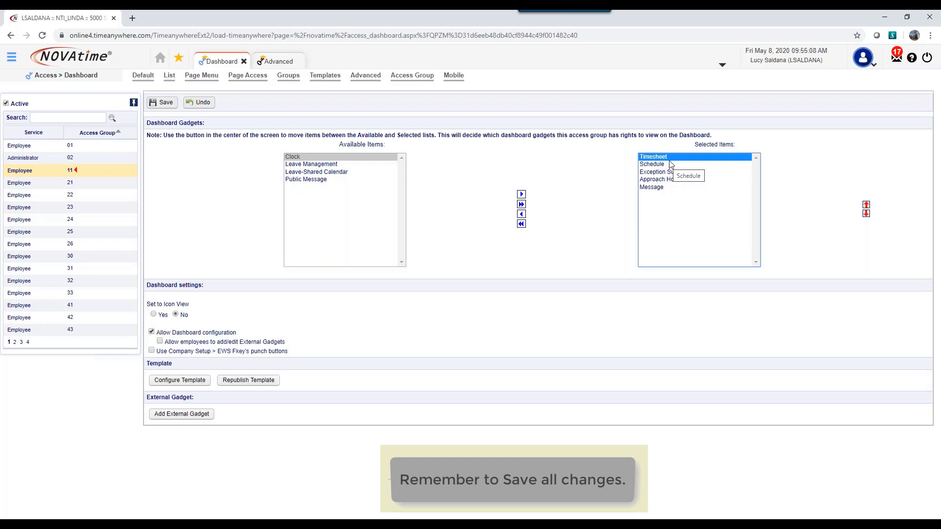
{"action": "left_click", "coordinate": [661, 189]}
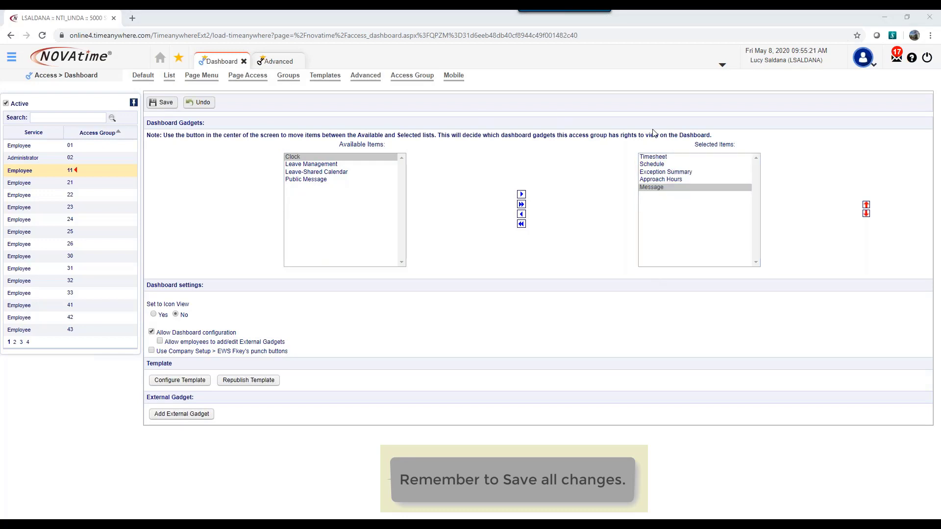
Step: Open the Mobile access settings for group 11 and check the selected timesheet fields
{"action": "left_click", "coordinate": [453, 76]}
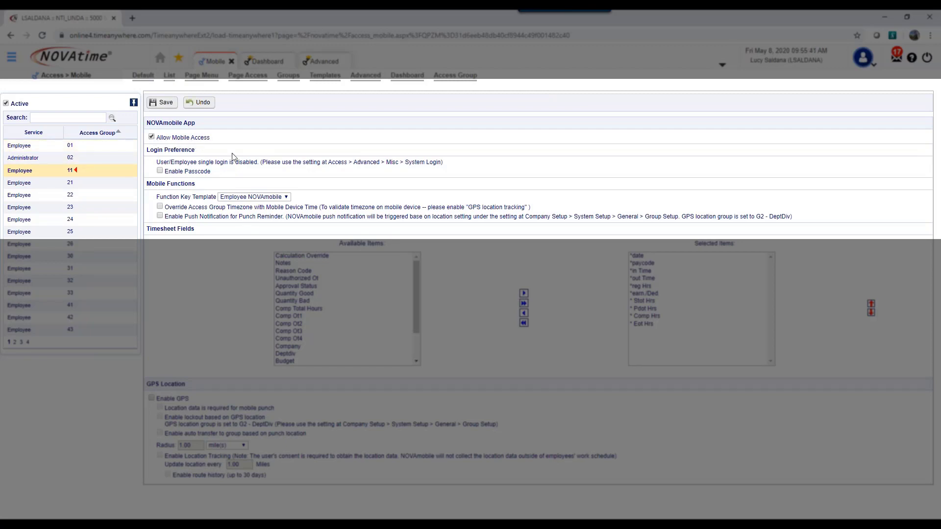
{"action": "left_click", "coordinate": [641, 257]}
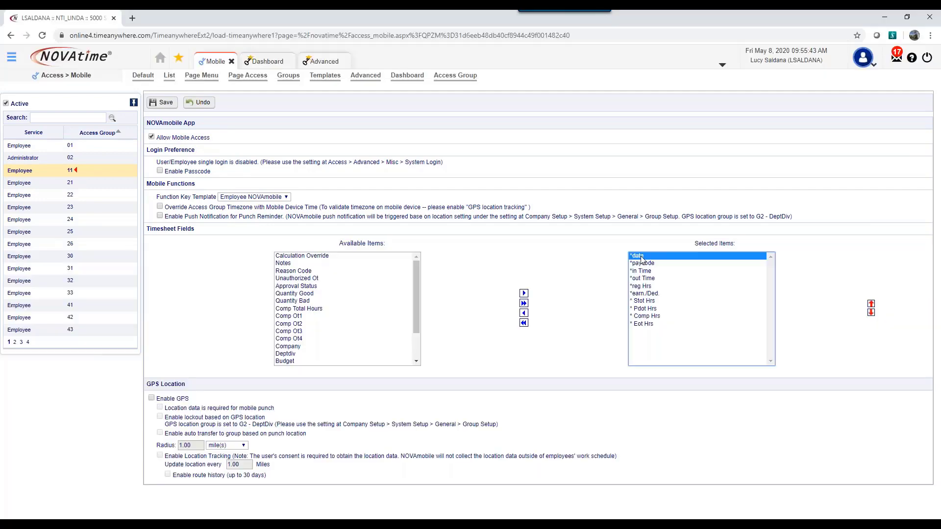